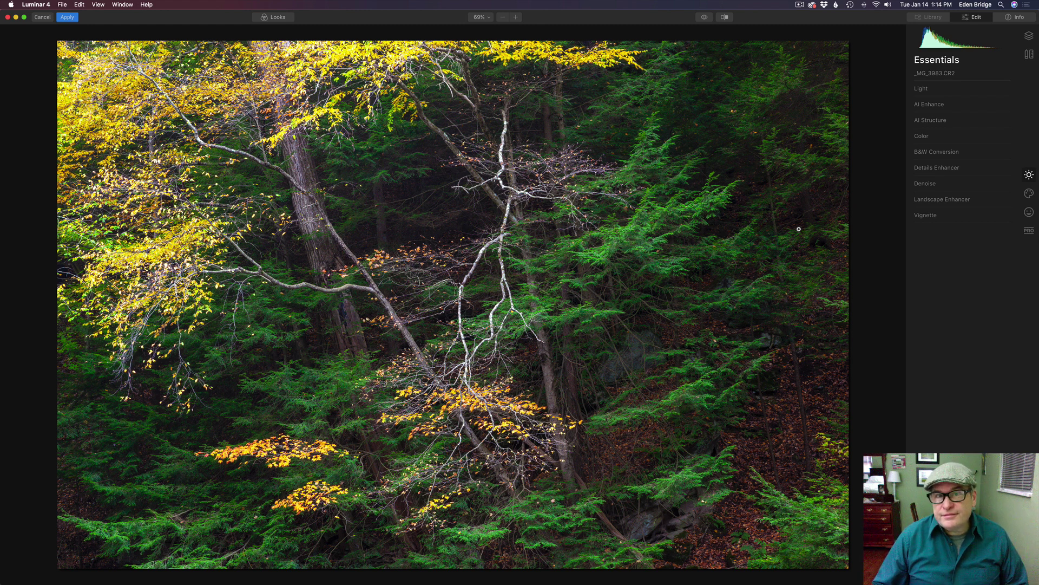
# Set AI Accent in the AI Enhance filter to 30 for the forest photo.
pyautogui.click(930, 104)
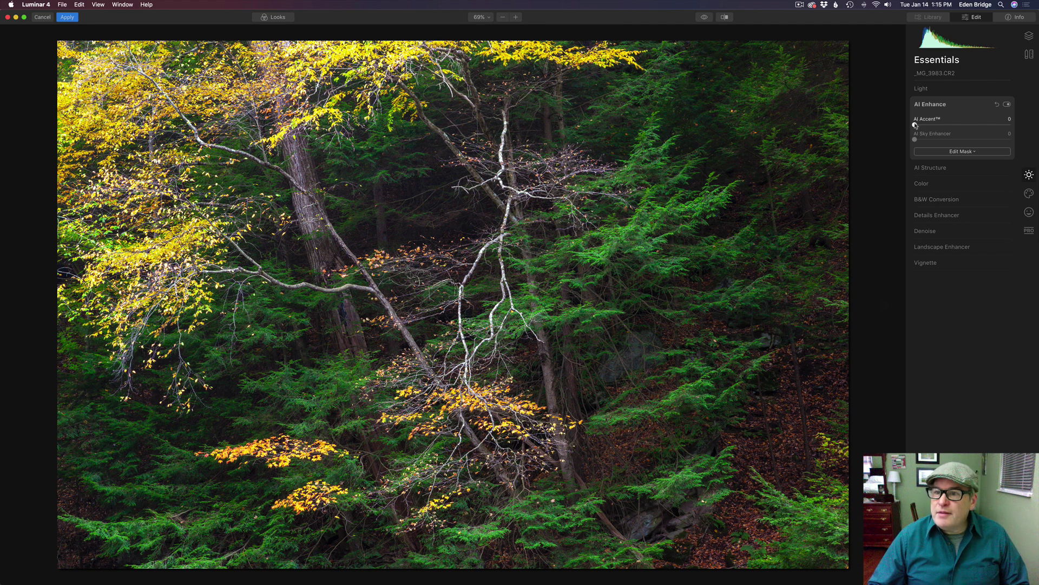
pyautogui.moveTo(915, 125); pyautogui.dragTo(945, 126)
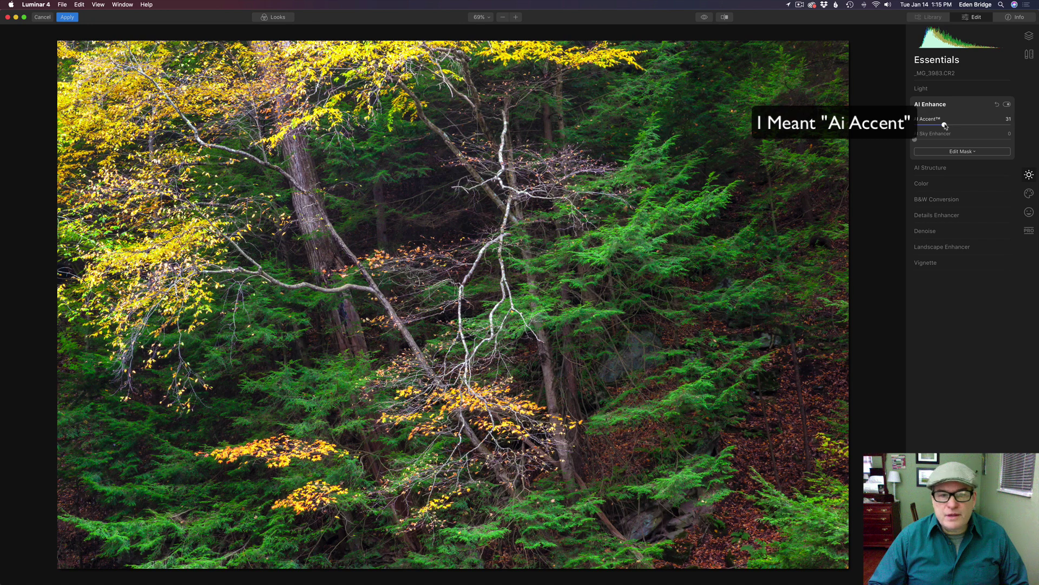
pyautogui.moveTo(946, 127); pyautogui.dragTo(947, 126)
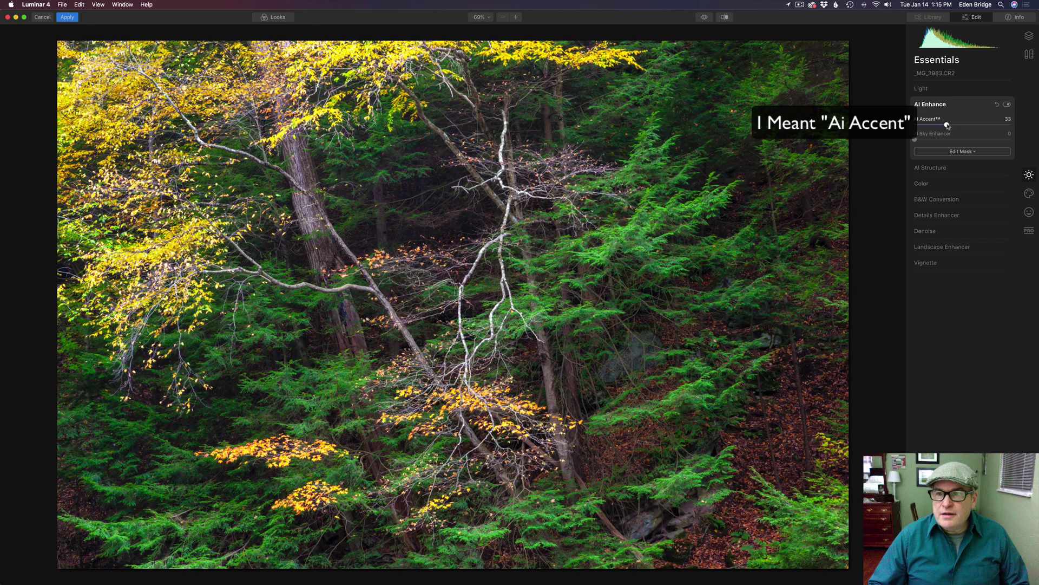
pyautogui.moveTo(948, 126)
pyautogui.mouseDown()
pyautogui.moveTo(1000, 126)
pyautogui.moveTo(945, 128)
pyautogui.mouseUp()
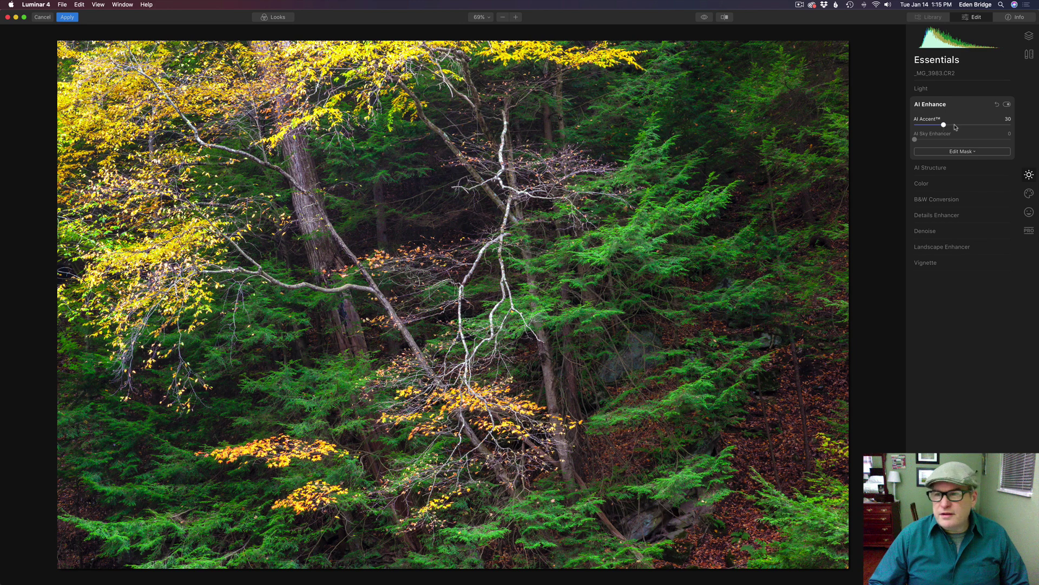
# Compare the photo with the AI Enhance filter off and on, leaving the filter enabled.
pyautogui.click(1008, 105)
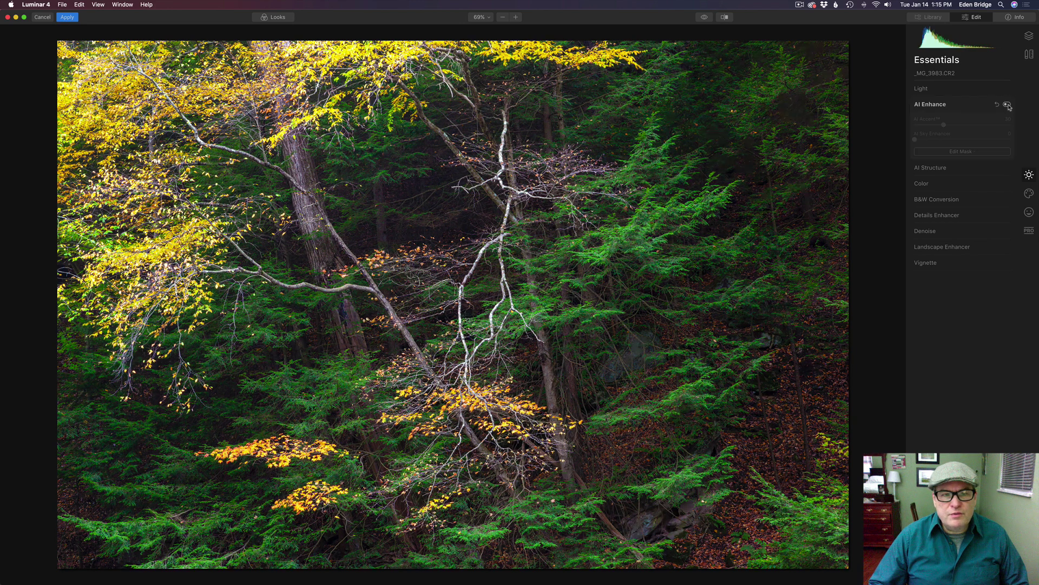
pyautogui.click(1008, 105)
pyautogui.click(1008, 105)
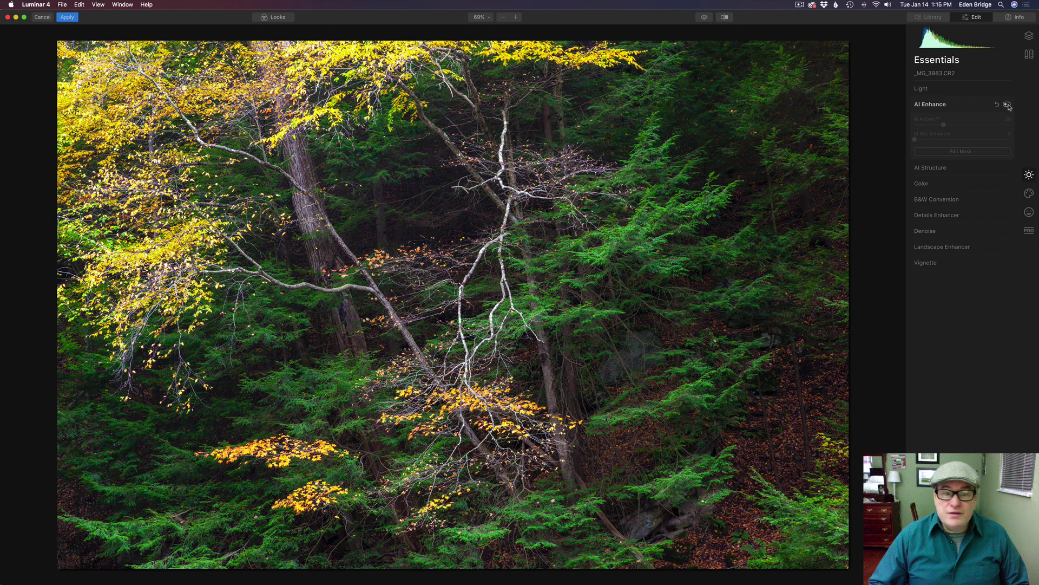
pyautogui.click(1008, 105)
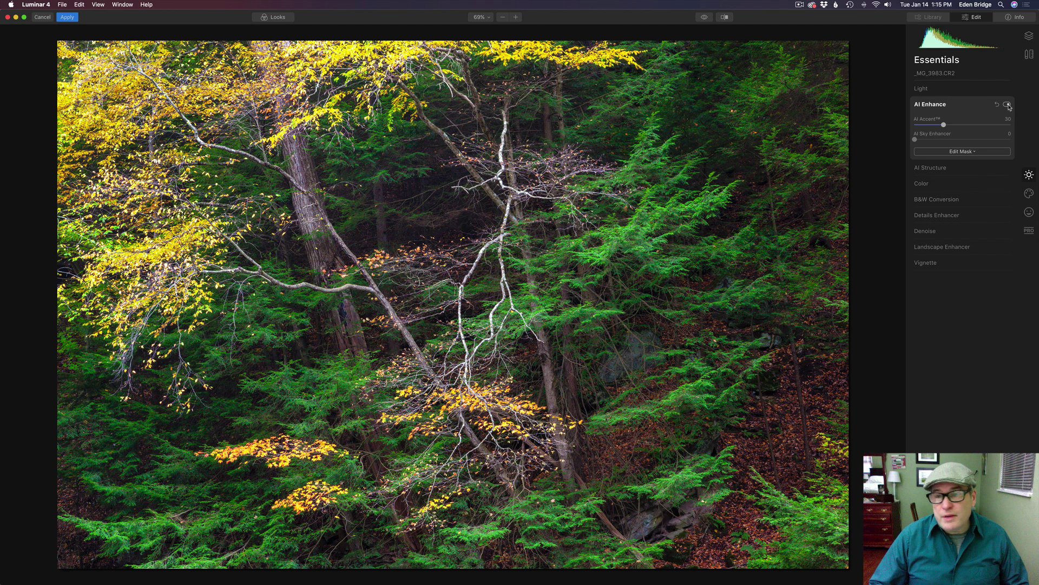
# Set the AI Structure amount to 57 and compare the photo with the filter off and on.
pyautogui.click(989, 172)
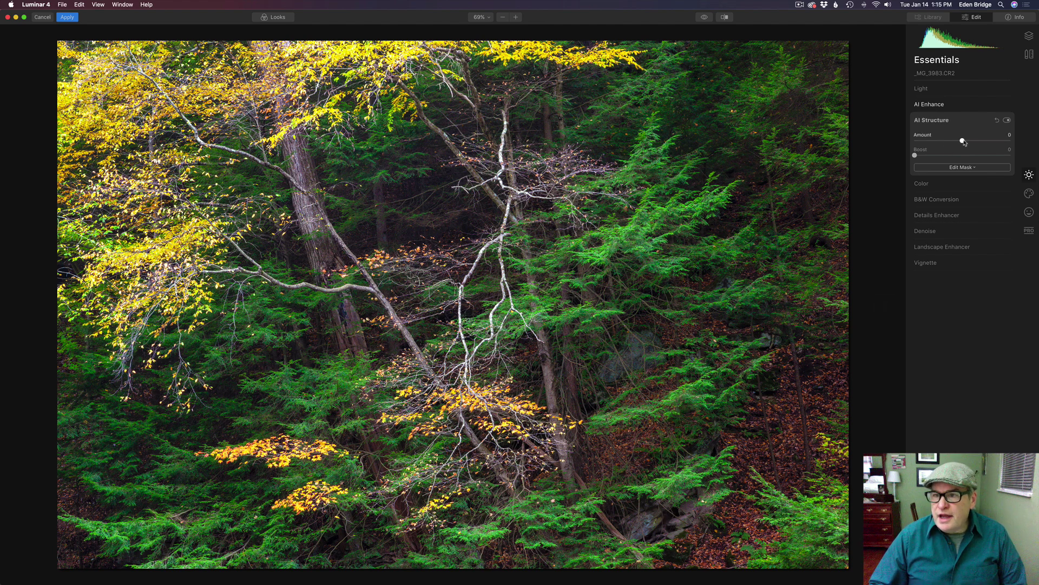
pyautogui.moveTo(962, 141); pyautogui.dragTo(972, 142)
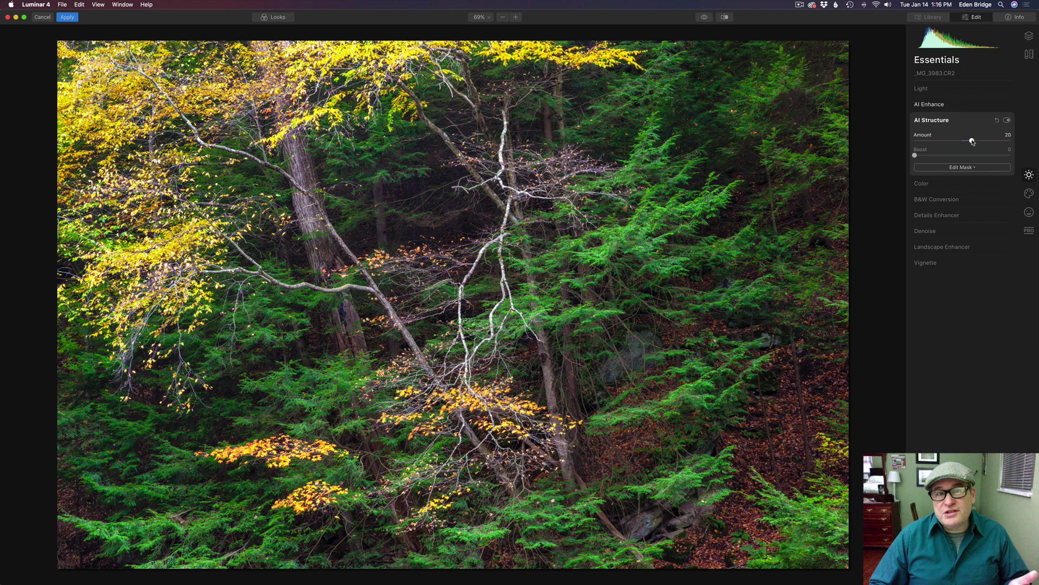
pyautogui.moveTo(972, 142); pyautogui.dragTo(989, 142)
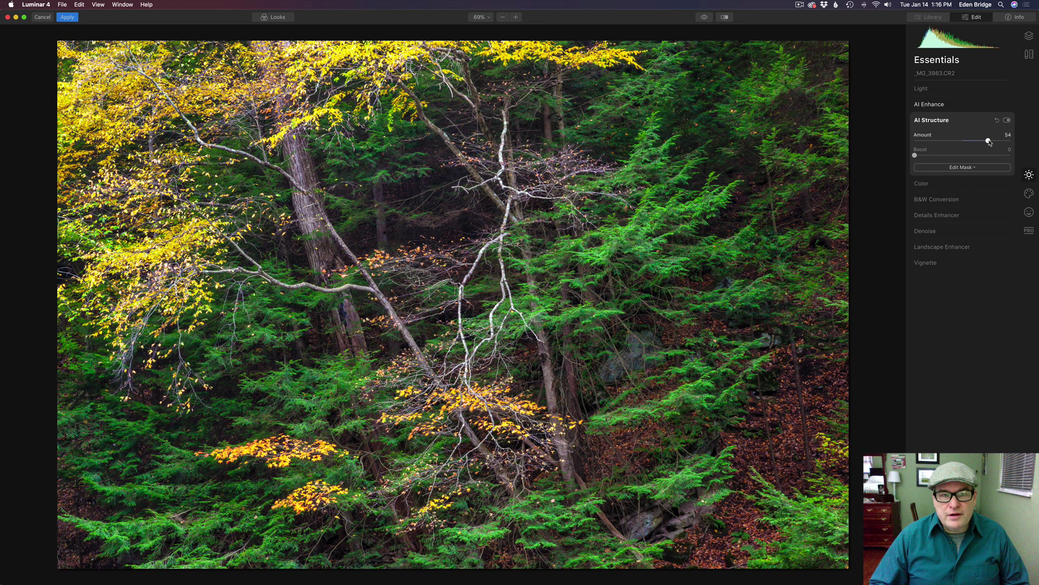
pyautogui.moveTo(990, 142); pyautogui.dragTo(991, 142)
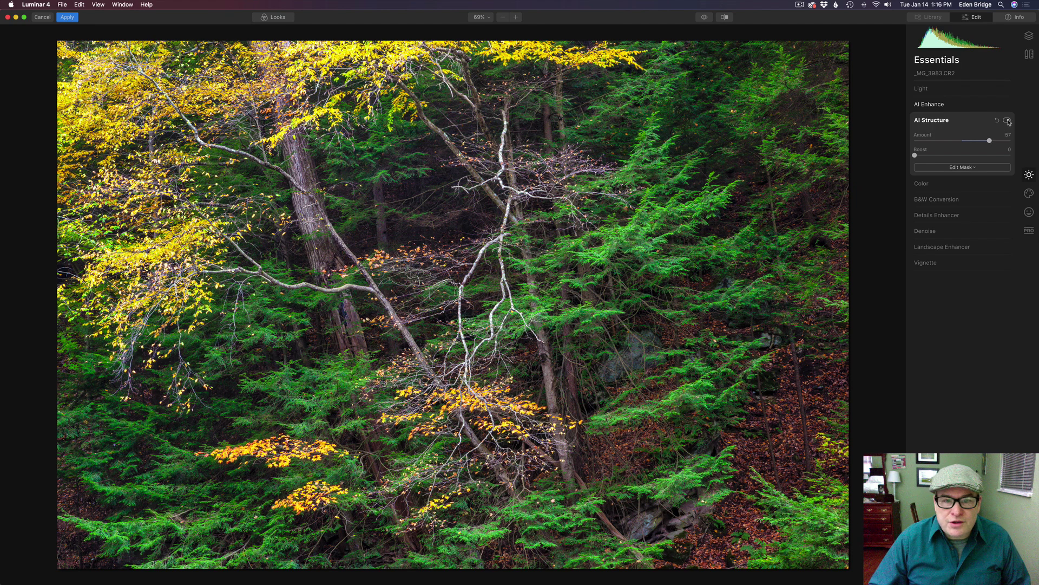
pyautogui.click(1008, 120)
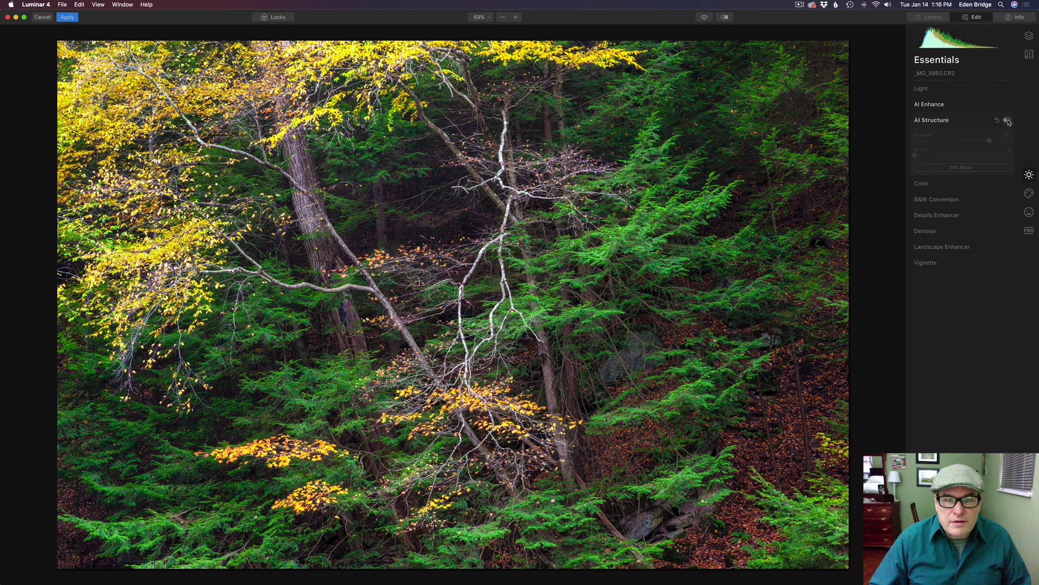
pyautogui.click(1007, 120)
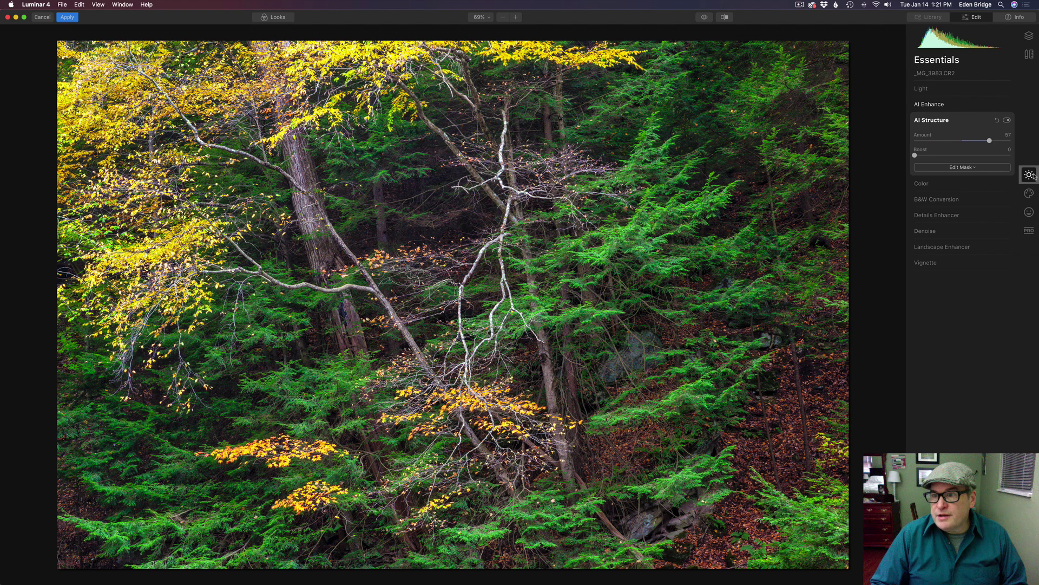
# Open the Light filter's advanced settings to access the tone curve.
pyautogui.click(956, 91)
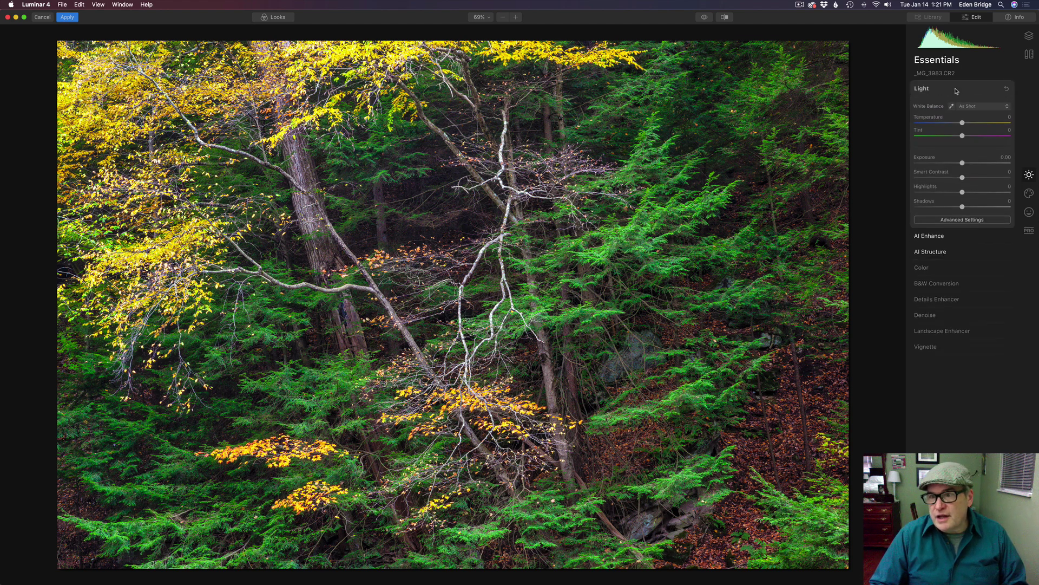
pyautogui.click(966, 221)
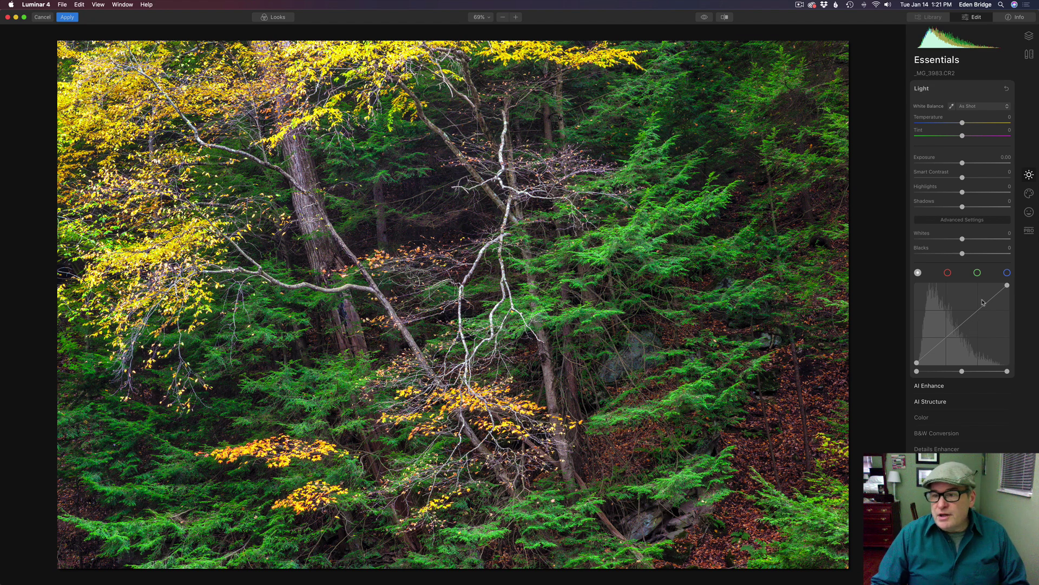
# Try a gentle S-curve on the main tone curve, and remove both curve points.
pyautogui.moveTo(980, 313); pyautogui.dragTo(977, 307)
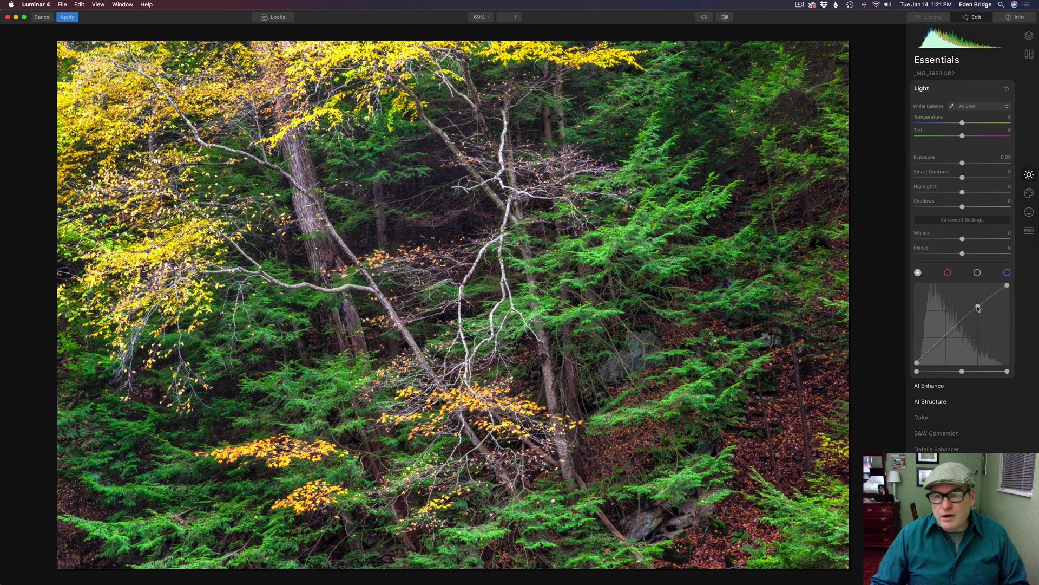
pyautogui.click(944, 337)
pyautogui.moveTo(945, 338); pyautogui.dragTo(946, 342)
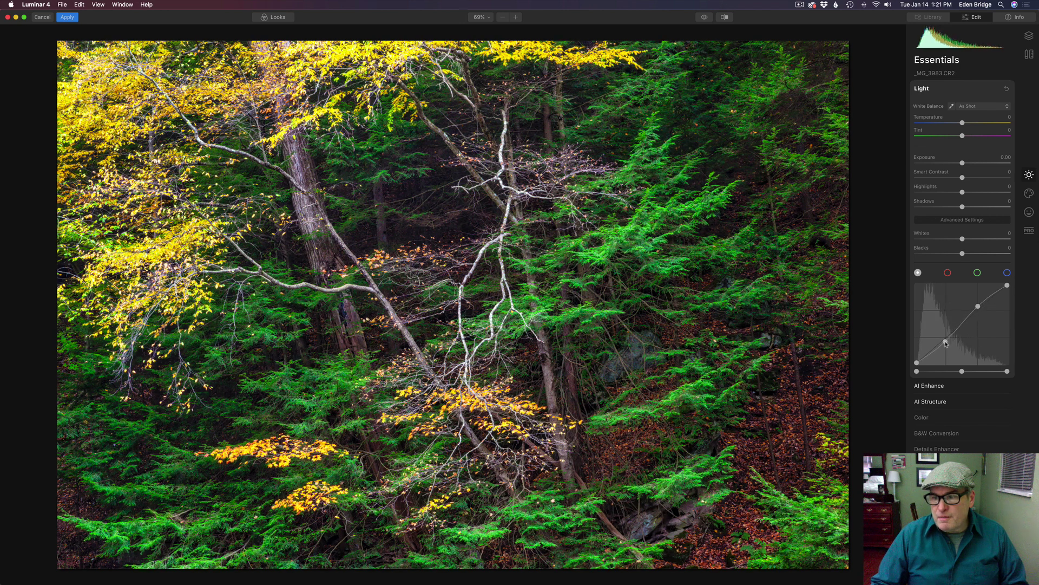
pyautogui.doubleClick(978, 307)
pyautogui.doubleClick(945, 343)
# Shape the main tone curve into a gentle S by raising the upper quarter point and lowering the lower quarter point.
pyautogui.moveTo(979, 309); pyautogui.dragTo(980, 307)
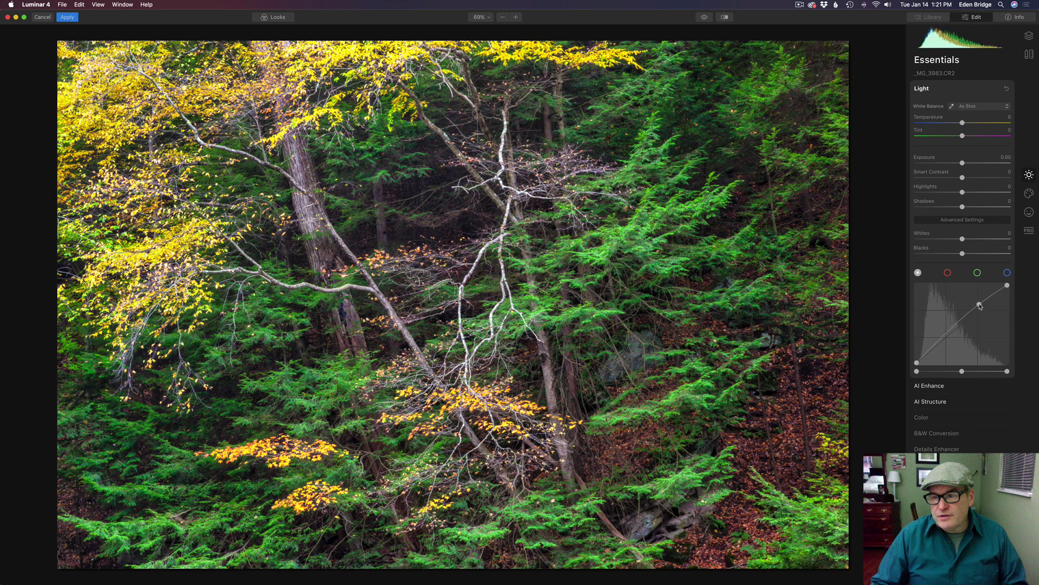
pyautogui.moveTo(947, 339); pyautogui.dragTo(948, 341)
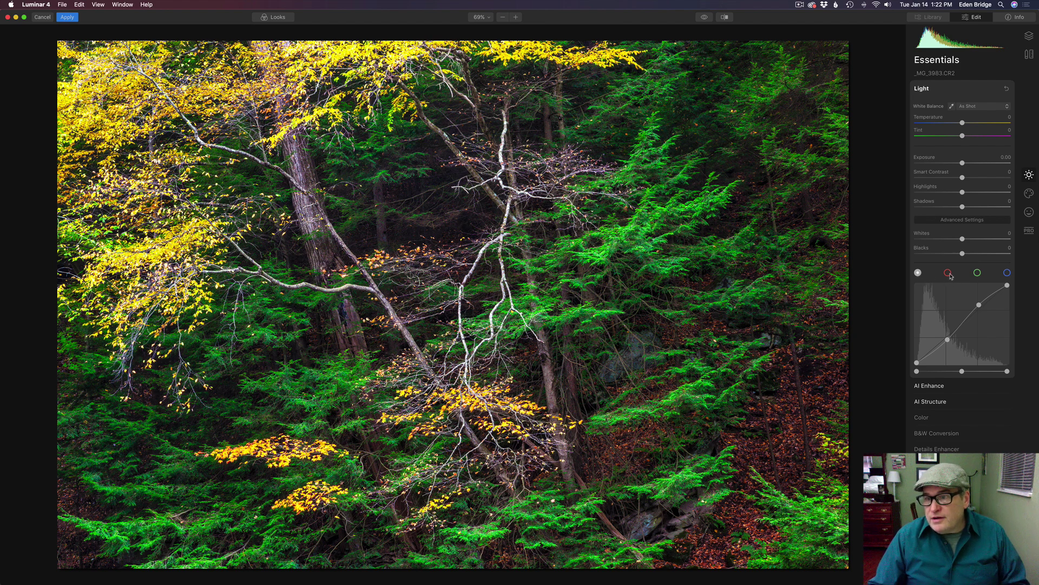
# Try lowering the midpoint of the blue channel curve slightly, and remove the point again.
pyautogui.click(1007, 273)
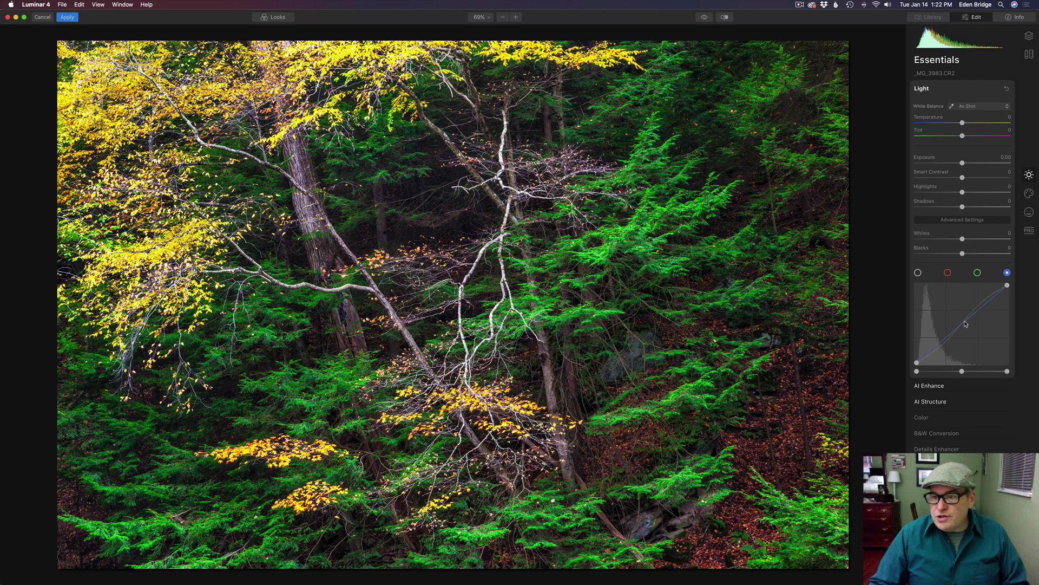
pyautogui.moveTo(966, 324); pyautogui.dragTo(965, 328)
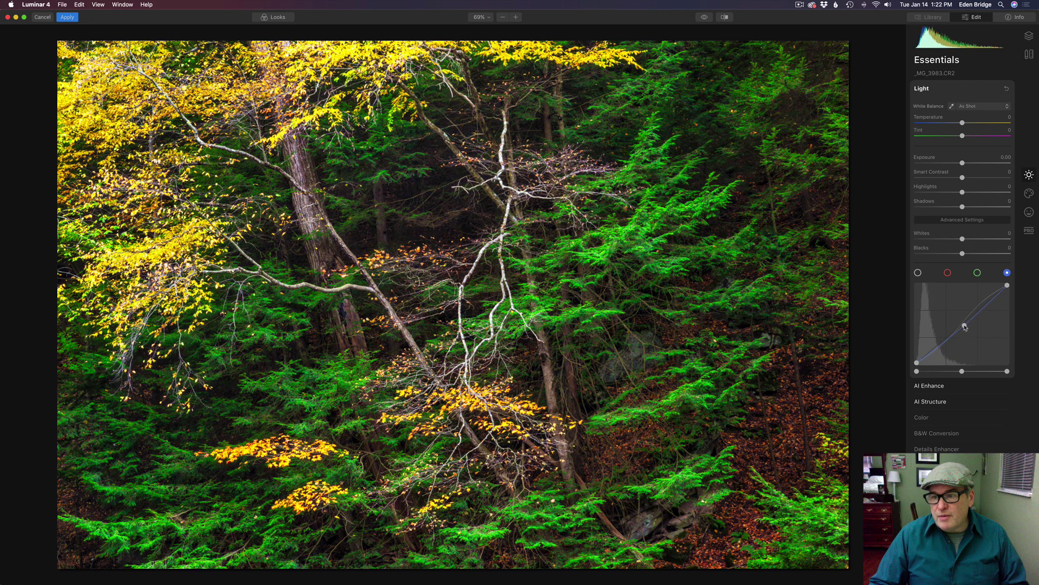
pyautogui.moveTo(965, 327); pyautogui.dragTo(966, 326)
pyautogui.doubleClick(965, 327)
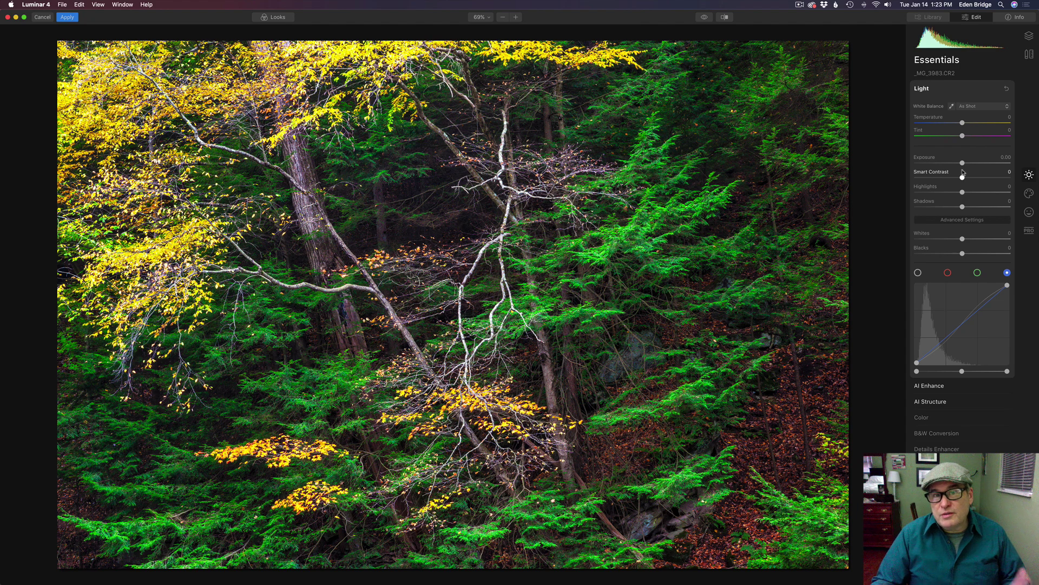
# Compare the edited photo with the original before-edit version.
pyautogui.click(705, 17)
pyautogui.click(705, 17)
pyautogui.click(705, 17)
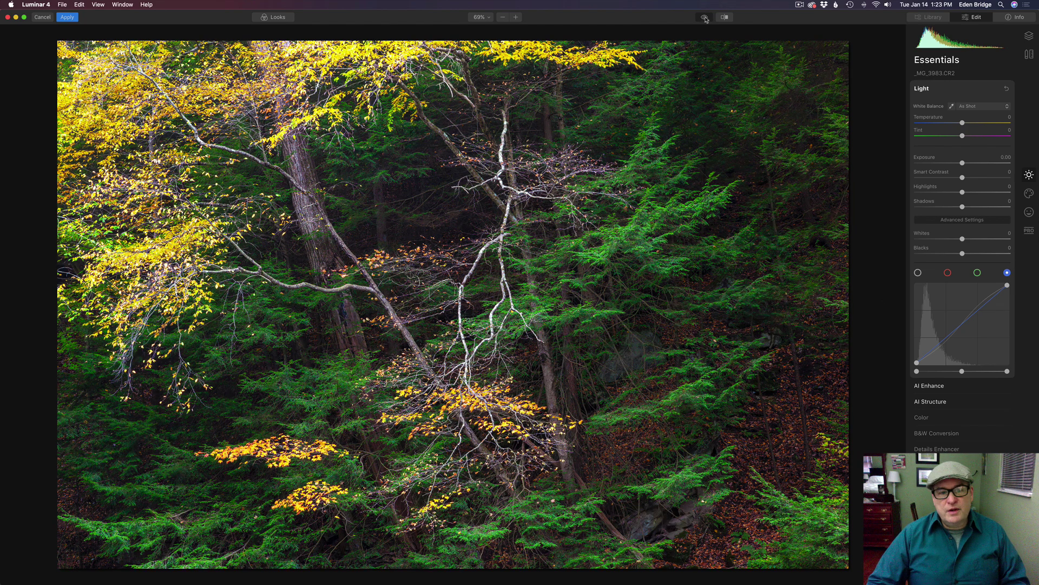
pyautogui.click(705, 17)
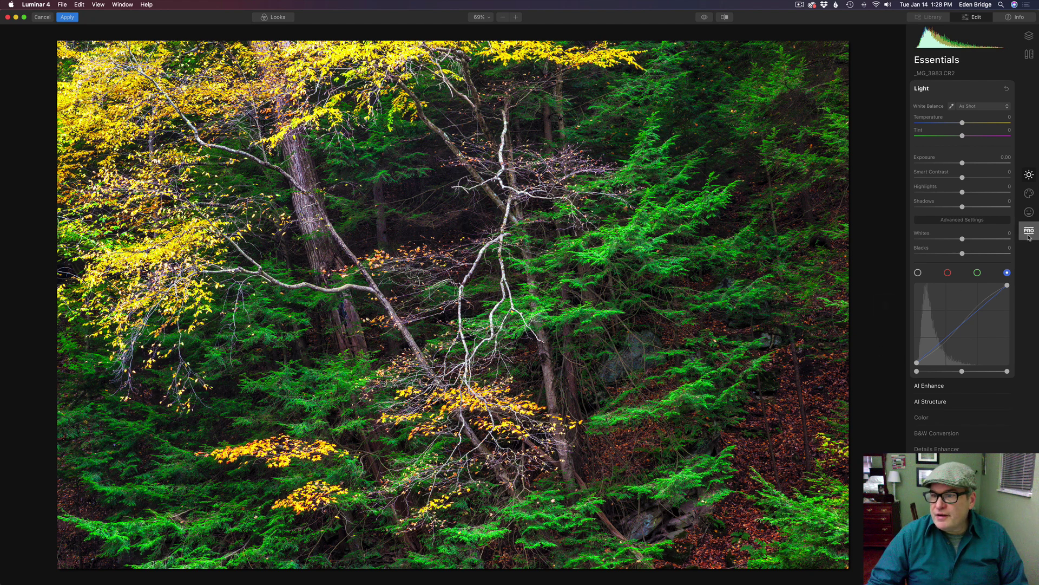
# Open the Color Enhancer filter from the Professional tools.
pyautogui.click(1029, 236)
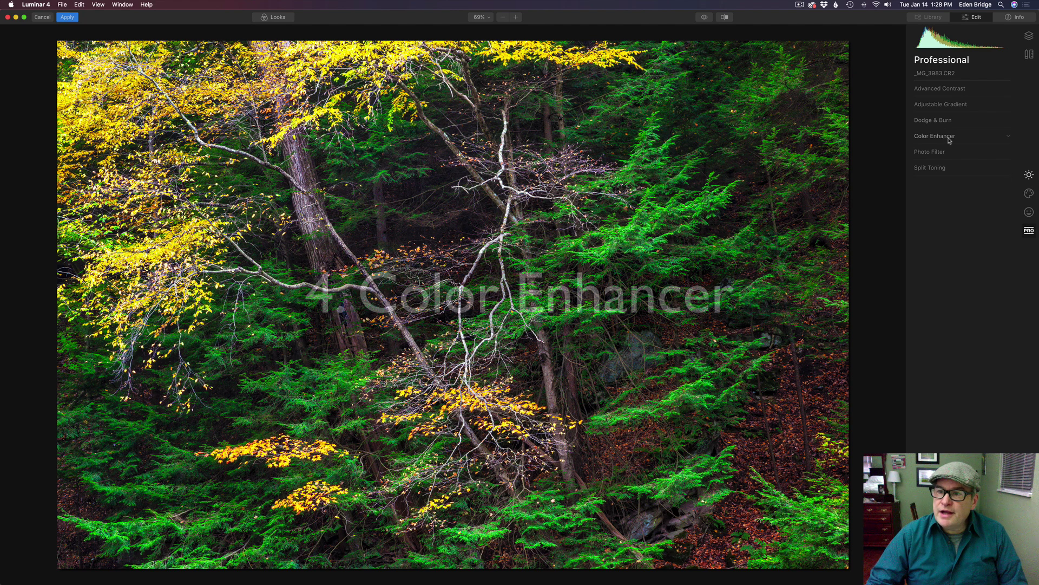
pyautogui.click(950, 140)
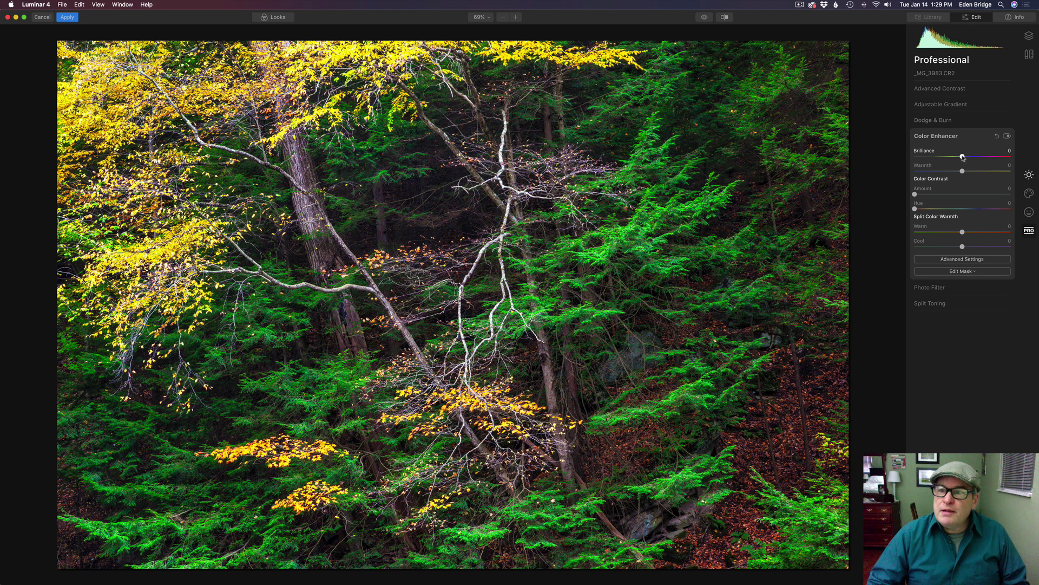
# Try Color Enhancer Brilliance at -100, -34 and 41, and reset it to 0.
pyautogui.moveTo(963, 157); pyautogui.dragTo(912, 157)
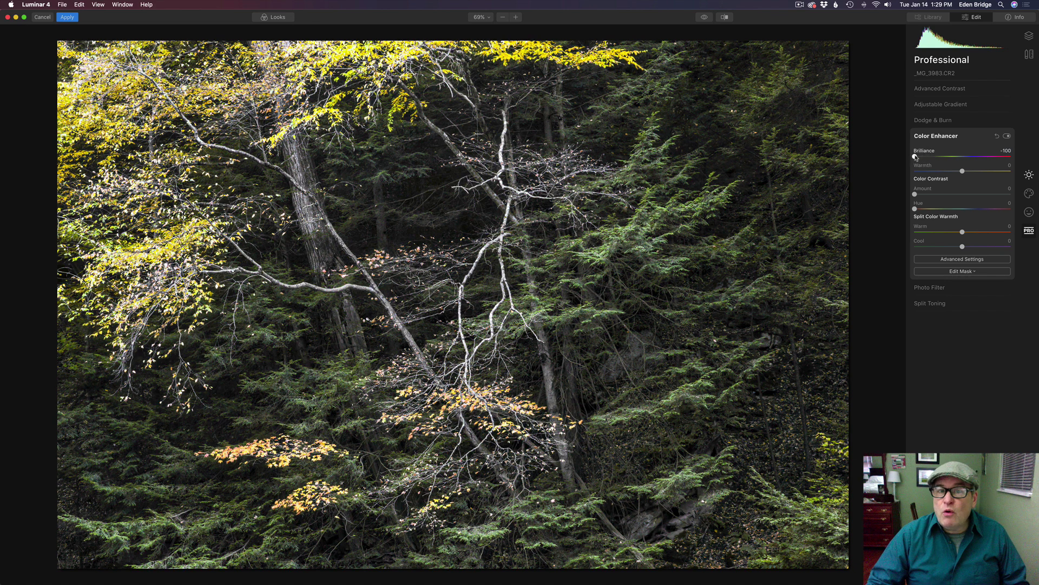
pyautogui.moveTo(915, 158); pyautogui.dragTo(949, 158)
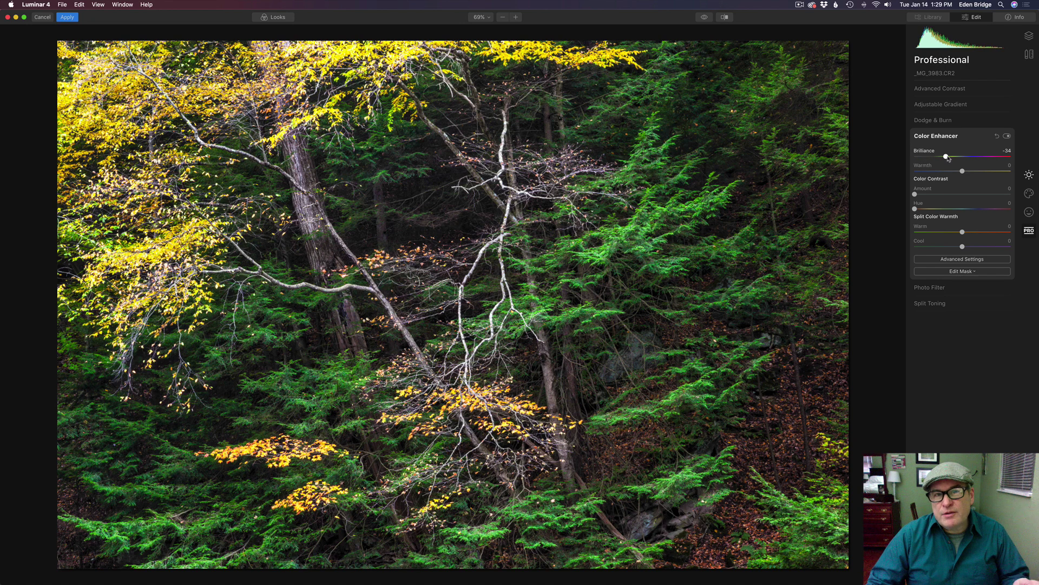
pyautogui.moveTo(949, 159); pyautogui.dragTo(966, 160)
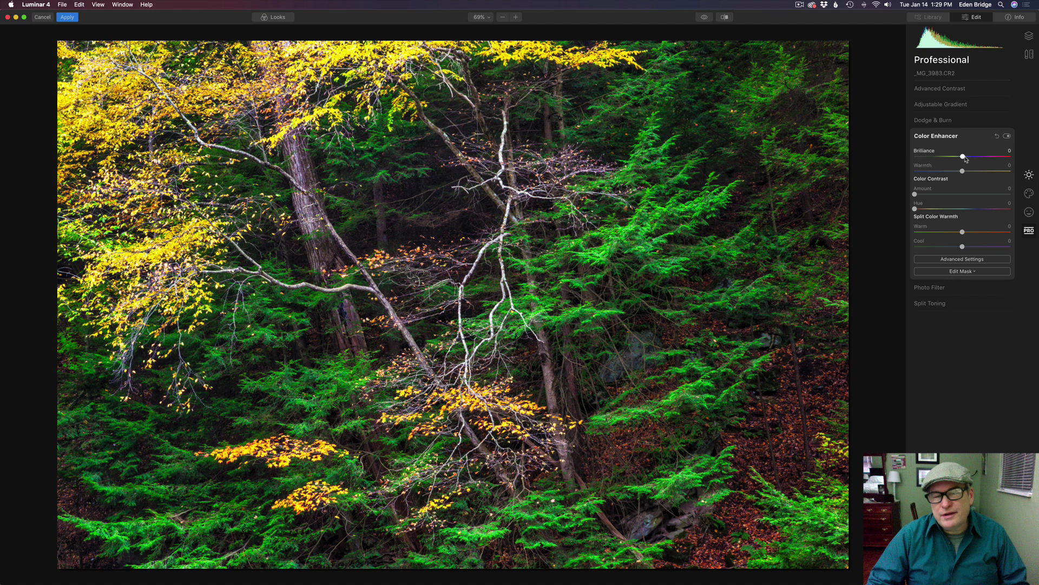
pyautogui.moveTo(966, 159); pyautogui.dragTo(987, 160)
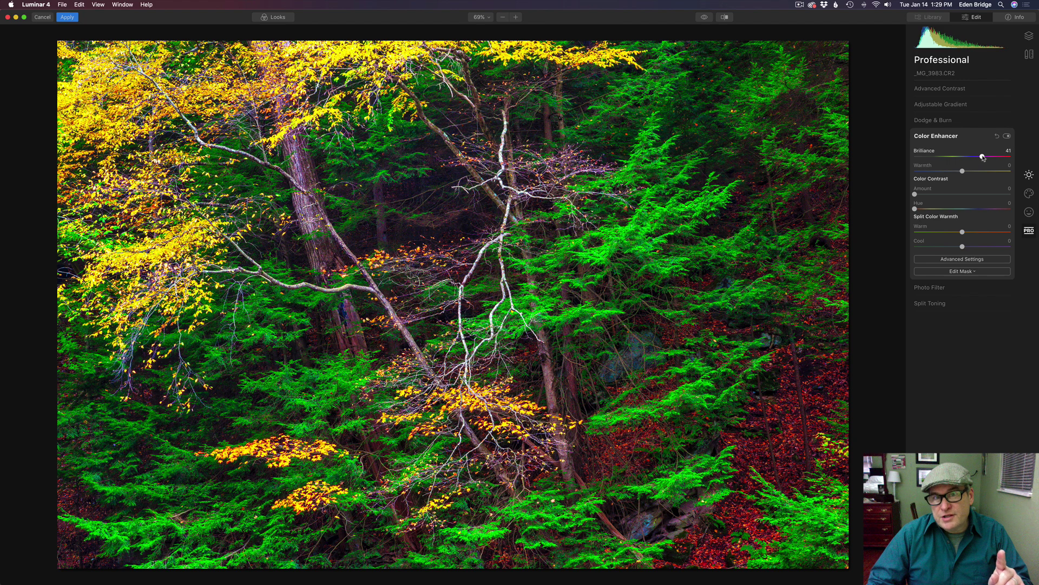
pyautogui.doubleClick(983, 157)
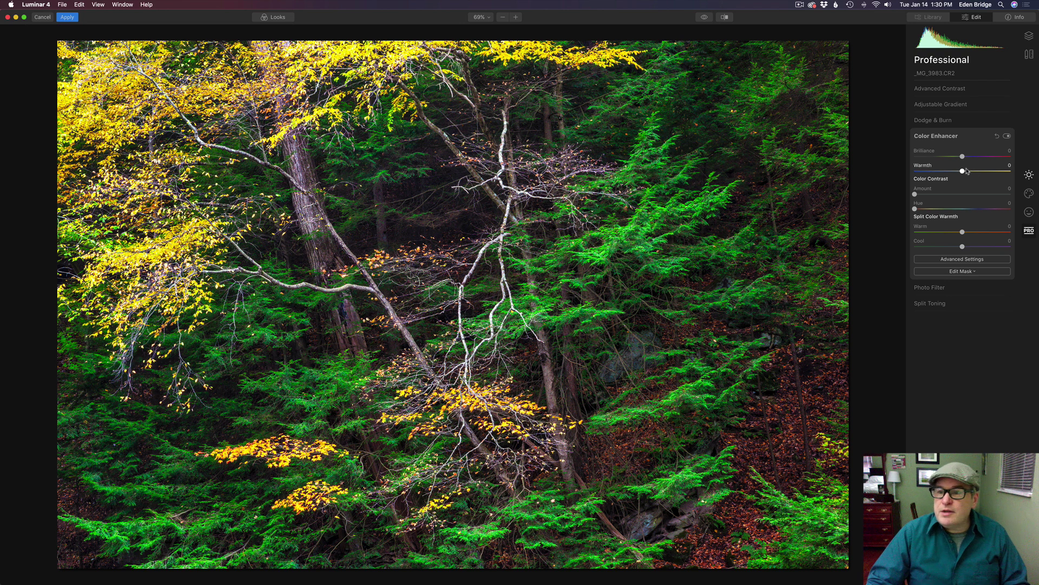
# Set the Color Enhancer Warmth to 36 and compare the photo with the filter off and on.
pyautogui.moveTo(964, 172)
pyautogui.mouseDown()
pyautogui.moveTo(995, 176)
pyautogui.moveTo(980, 172)
pyautogui.mouseUp()
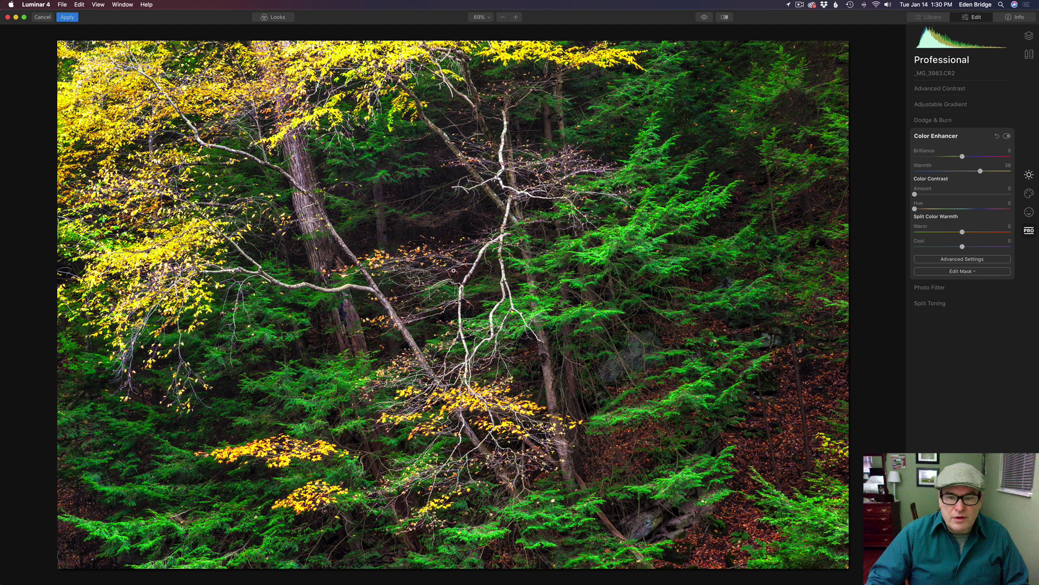
pyautogui.moveTo(981, 172); pyautogui.dragTo(980, 171)
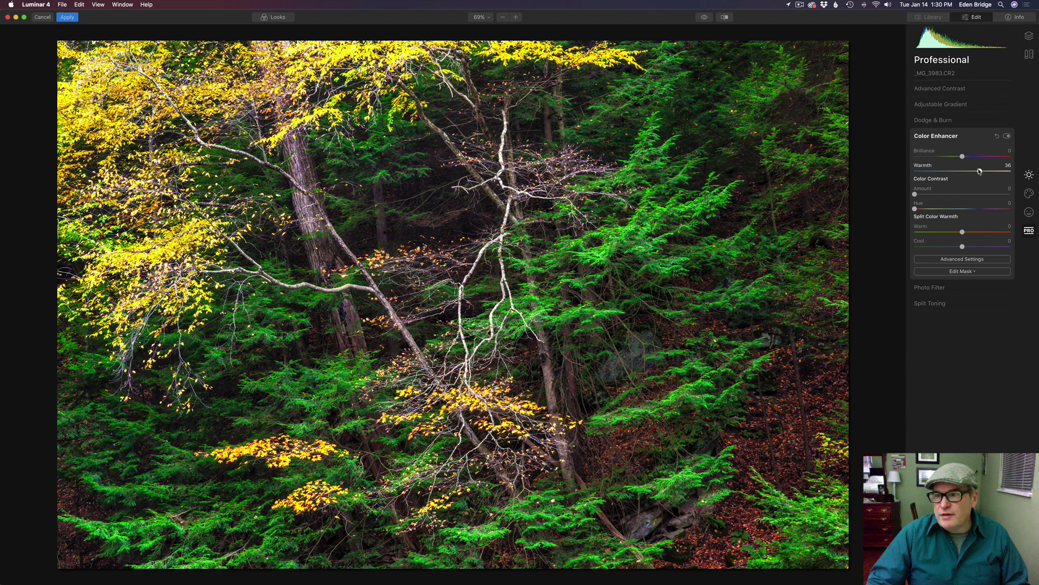
pyautogui.click(1007, 136)
pyautogui.click(1008, 137)
pyautogui.click(1007, 137)
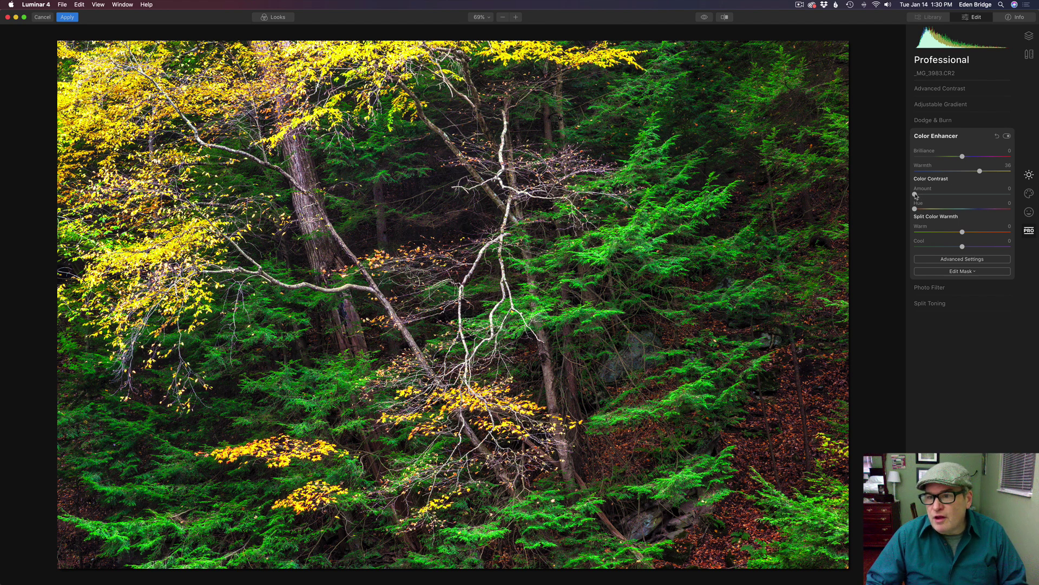
# Set the Color Contrast amount in Color Enhancer to 50.
pyautogui.moveTo(915, 196); pyautogui.dragTo(967, 198)
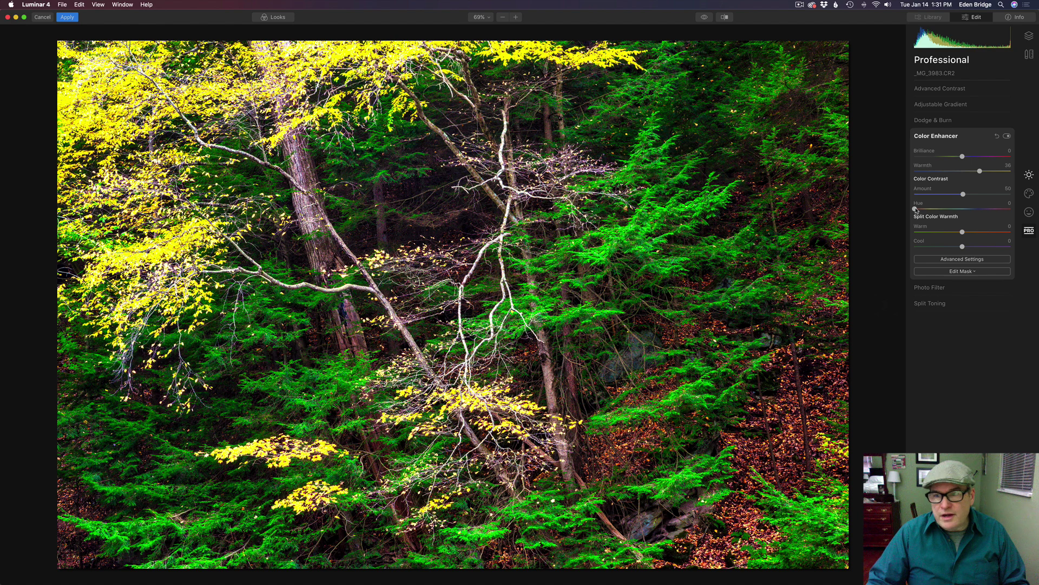
# Set the Color Contrast Hue to 176 and compare the photo with Color Enhancer off and on.
pyautogui.moveTo(915, 208); pyautogui.dragTo(960, 212)
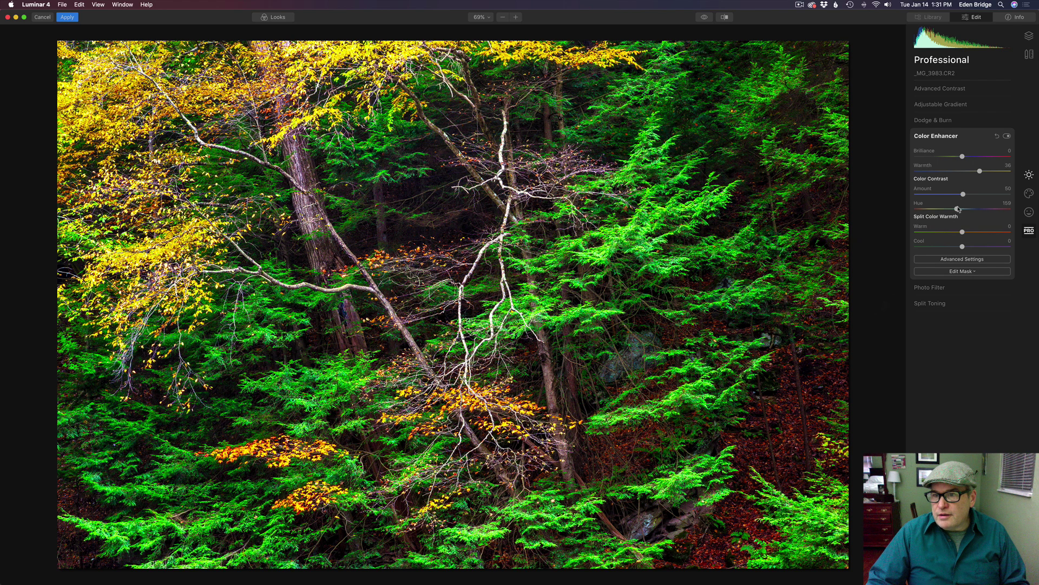
pyautogui.moveTo(958, 210); pyautogui.dragTo(991, 214)
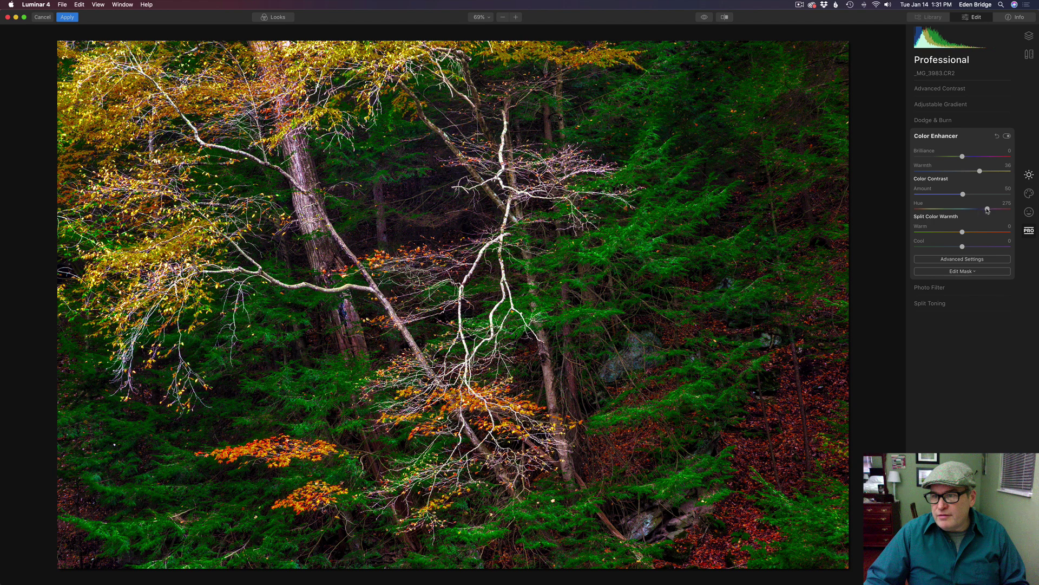
pyautogui.moveTo(988, 210); pyautogui.dragTo(961, 210)
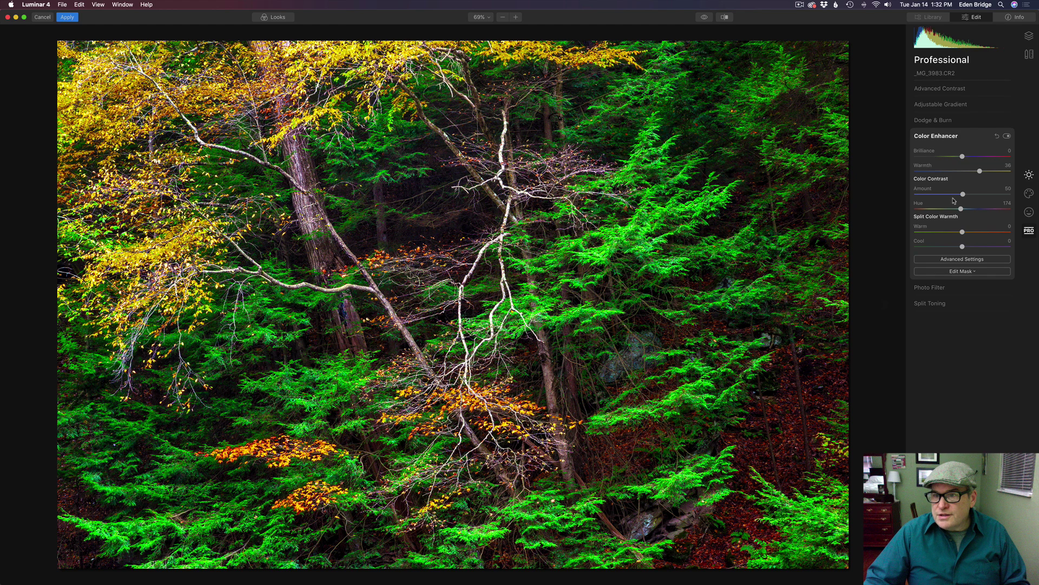
pyautogui.moveTo(961, 209); pyautogui.dragTo(962, 210)
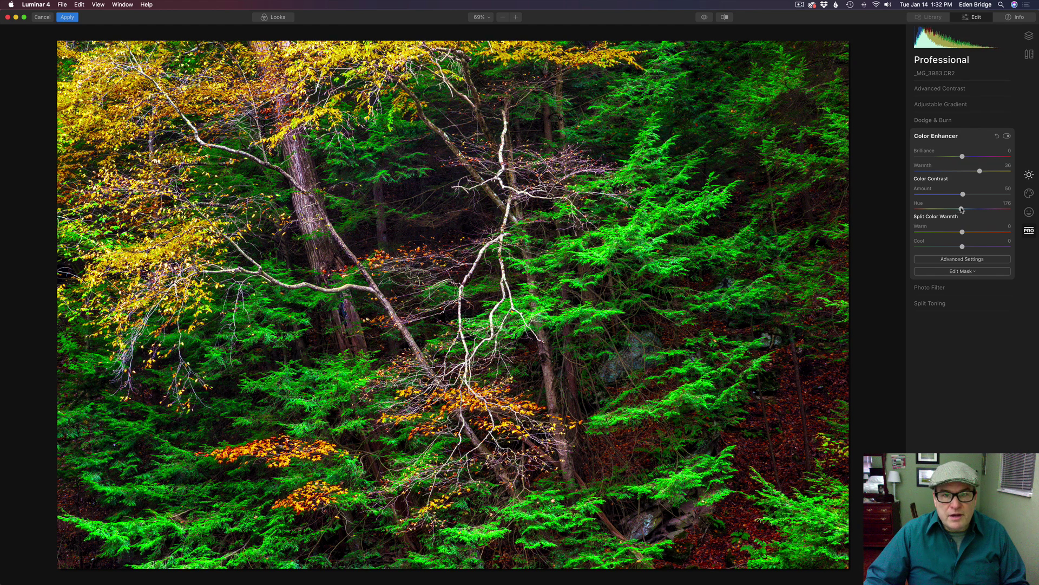
pyautogui.click(1007, 136)
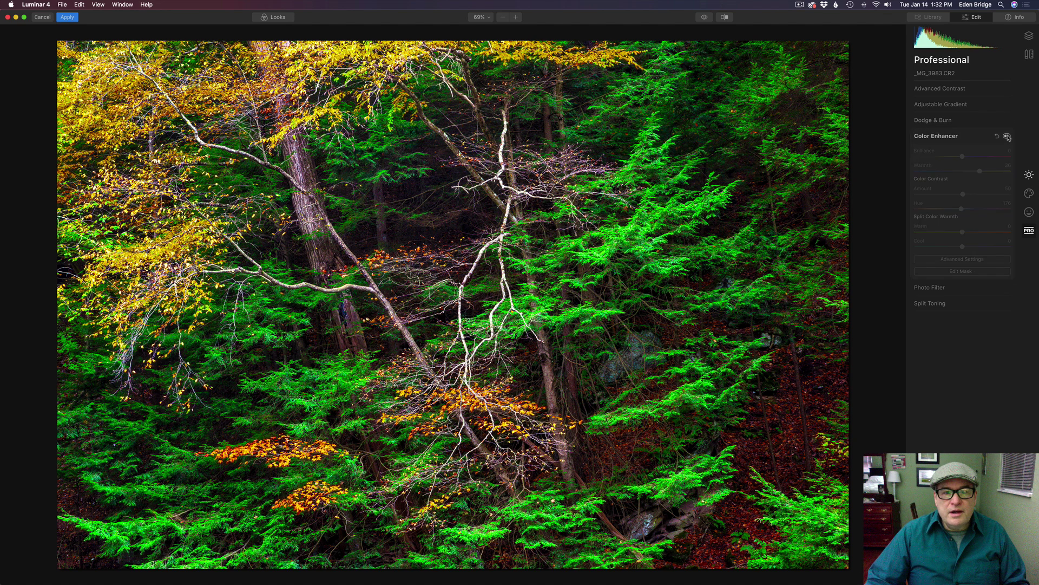
pyautogui.click(1007, 137)
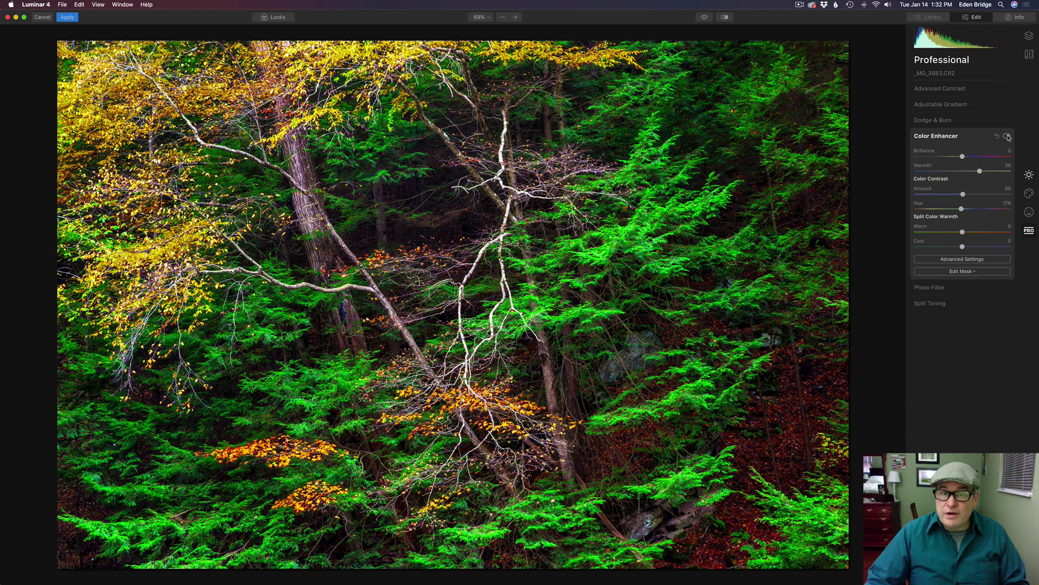
pyautogui.click(1007, 136)
pyautogui.click(1007, 136)
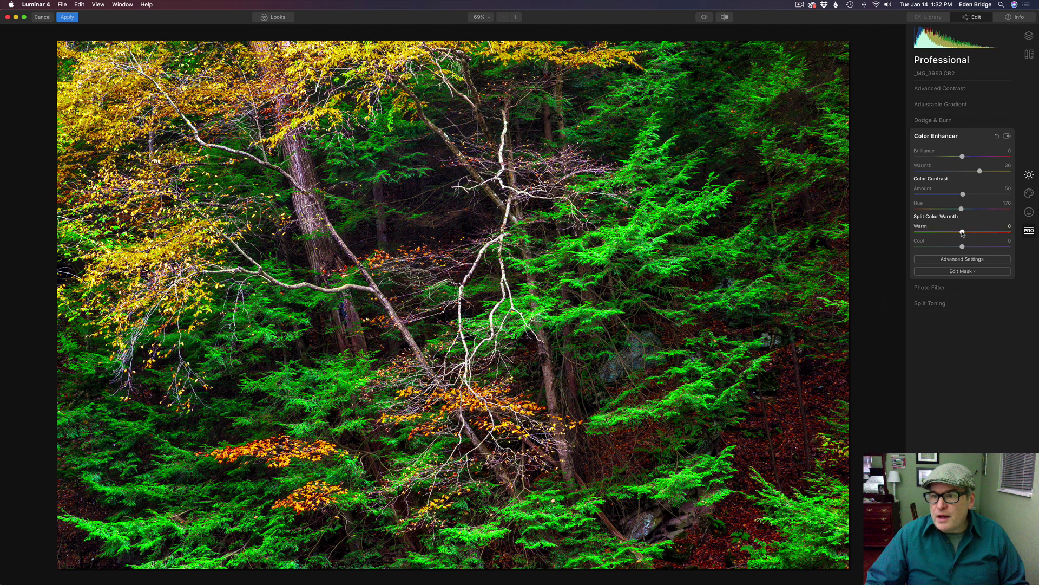
# Set both Warm and Cool under Split Color Warmth to 5, and compare the photo with the filter off and on.
pyautogui.moveTo(963, 233)
pyautogui.mouseDown()
pyautogui.moveTo(1002, 233)
pyautogui.moveTo(920, 233)
pyautogui.moveTo(975, 236)
pyautogui.moveTo(966, 234)
pyautogui.mouseUp()
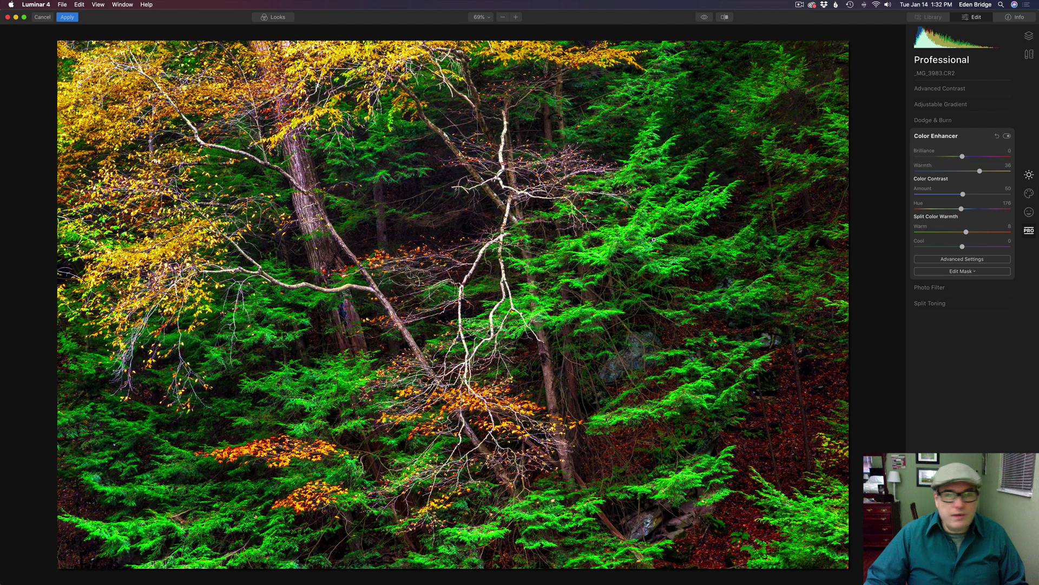
pyautogui.moveTo(968, 232); pyautogui.dragTo(967, 233)
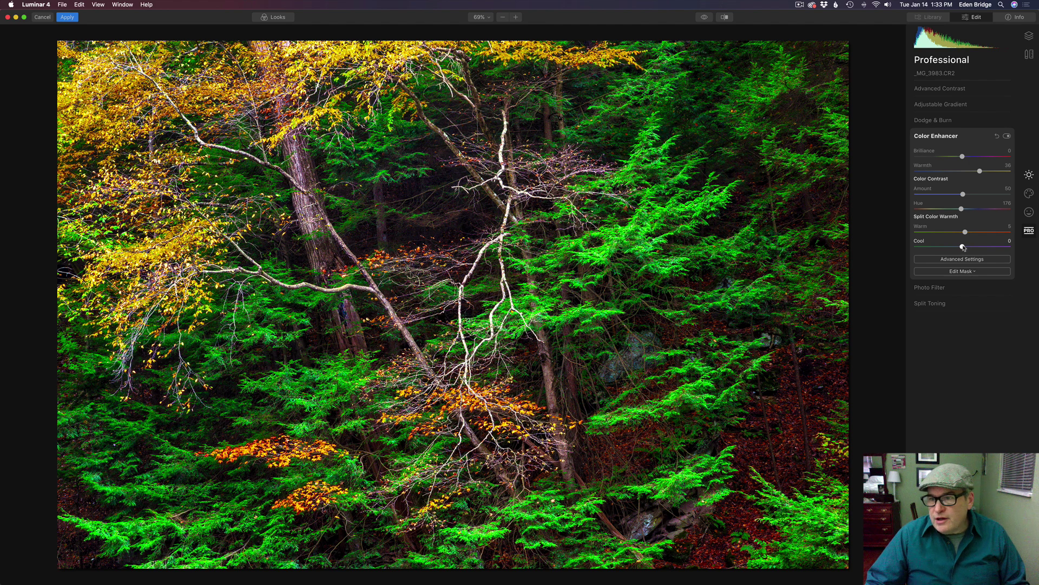
pyautogui.moveTo(963, 247)
pyautogui.mouseDown()
pyautogui.moveTo(1010, 248)
pyautogui.moveTo(910, 248)
pyautogui.moveTo(984, 251)
pyautogui.moveTo(949, 249)
pyautogui.moveTo(971, 250)
pyautogui.mouseUp()
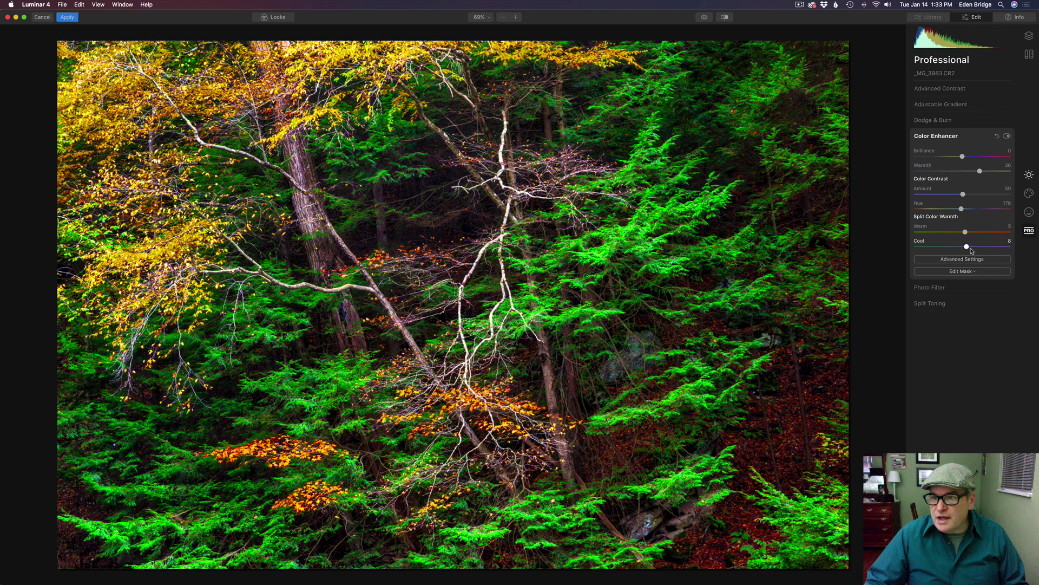
pyautogui.moveTo(971, 250); pyautogui.dragTo(971, 251)
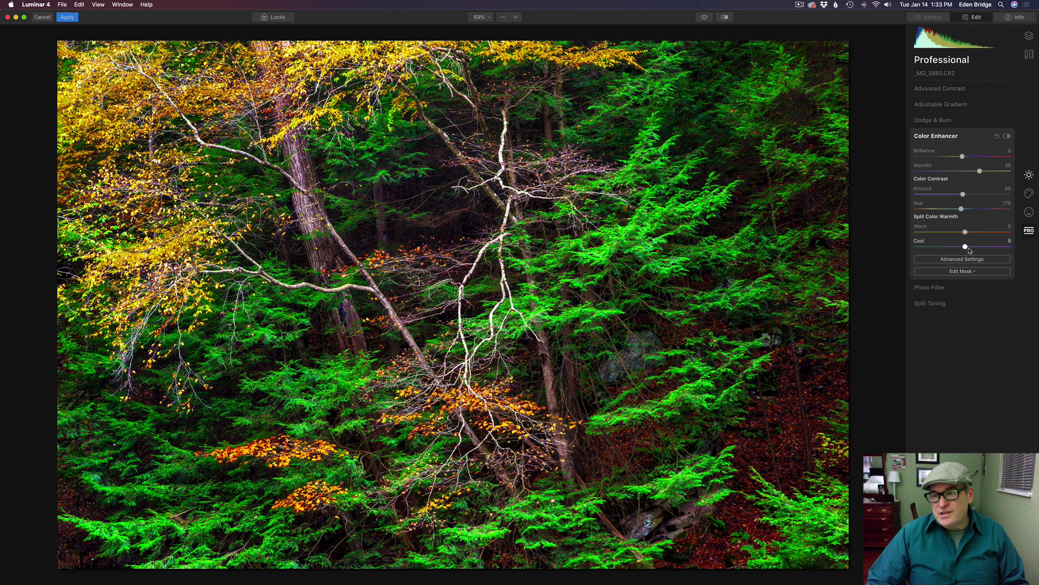
pyautogui.click(1008, 136)
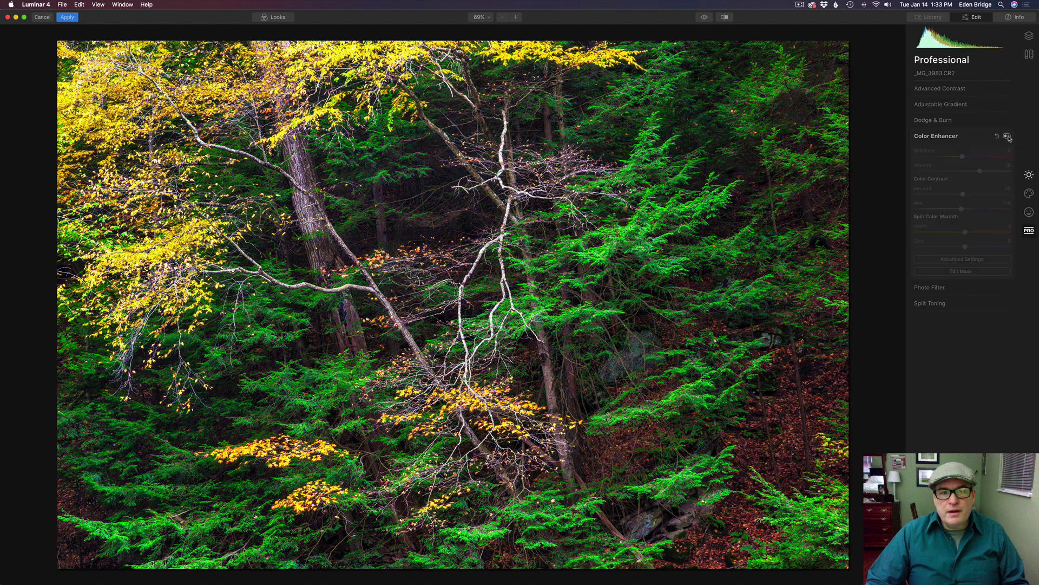
pyautogui.click(1008, 137)
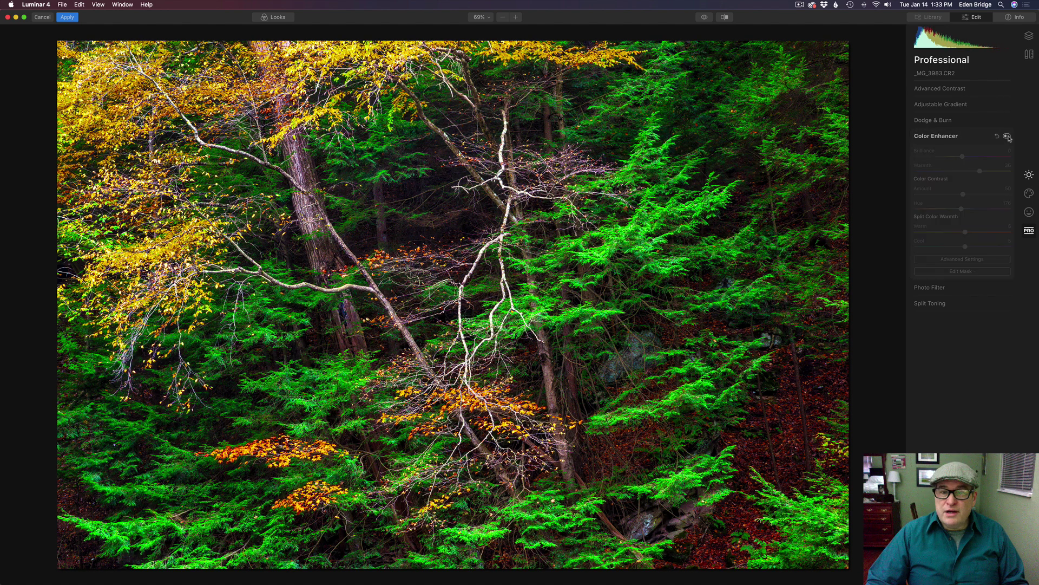
pyautogui.click(1007, 136)
pyautogui.click(1007, 136)
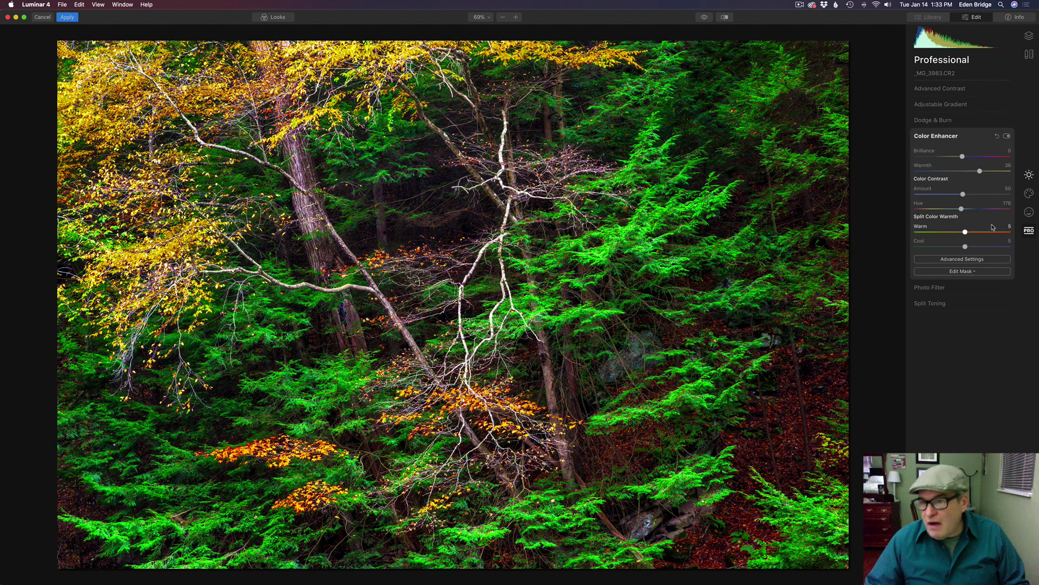
# Open Color Enhancer's advanced Color Balance settings and set the Midtones Yellow-Blue and Magenta-Green values to -3 each.
pyautogui.click(964, 260)
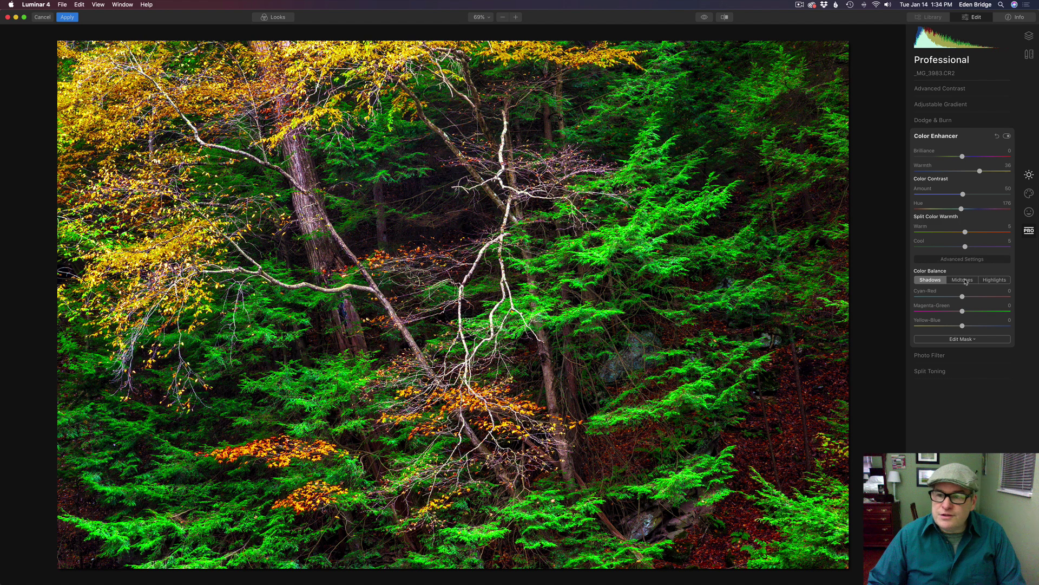
pyautogui.click(964, 280)
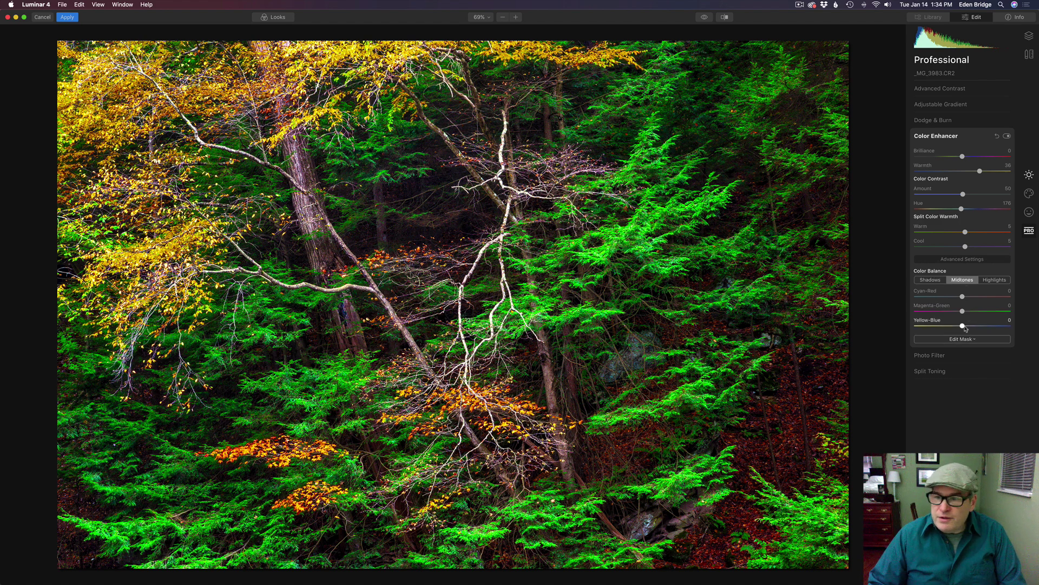
pyautogui.moveTo(963, 326)
pyautogui.mouseDown()
pyautogui.moveTo(977, 327)
pyautogui.moveTo(960, 328)
pyautogui.mouseUp()
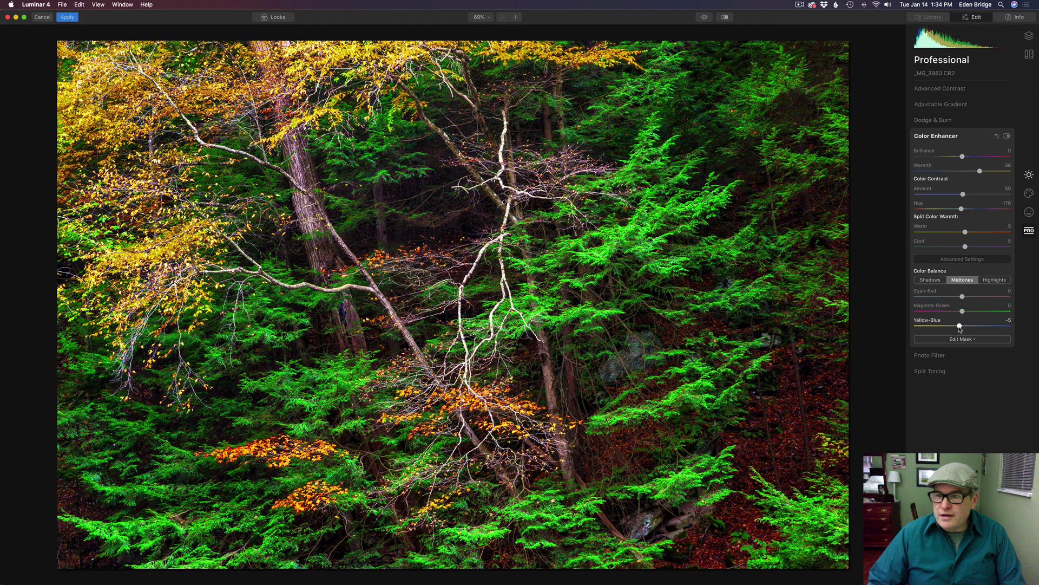
pyautogui.moveTo(960, 327); pyautogui.dragTo(961, 328)
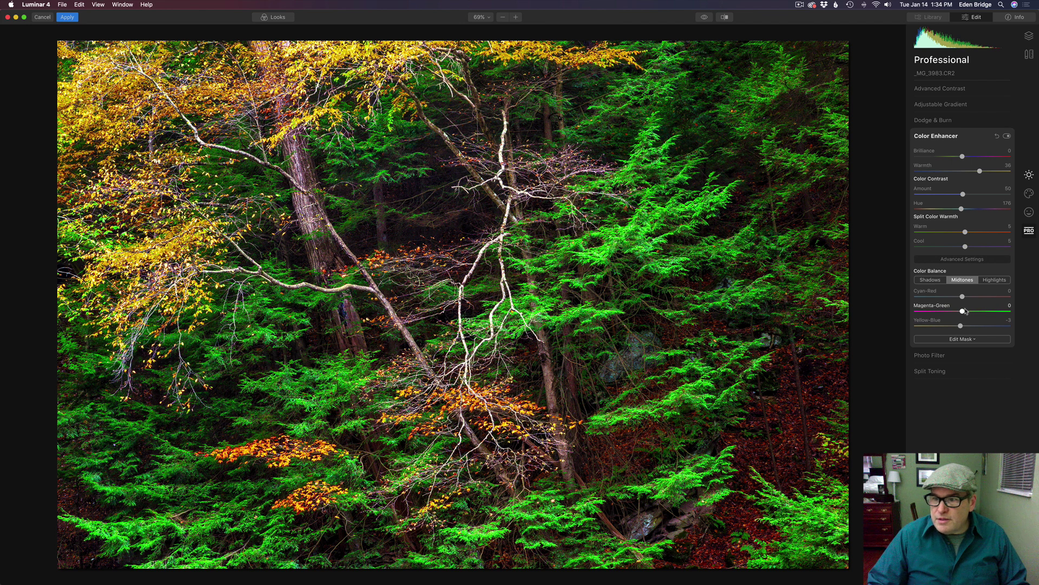
pyautogui.moveTo(962, 311)
pyautogui.mouseDown()
pyautogui.moveTo(999, 316)
pyautogui.moveTo(954, 316)
pyautogui.moveTo(964, 313)
pyautogui.mouseUp()
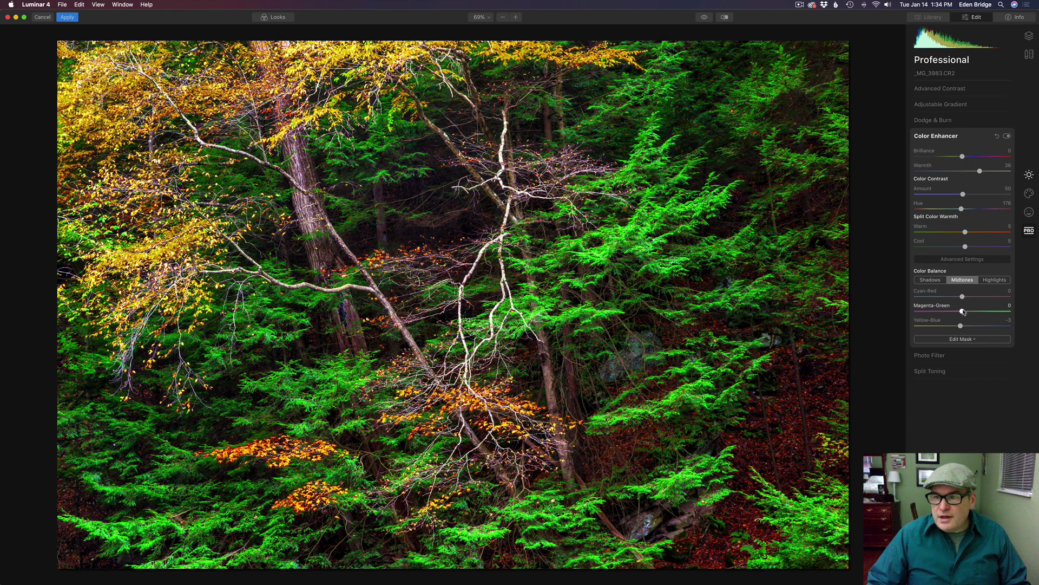
pyautogui.moveTo(964, 312); pyautogui.dragTo(963, 312)
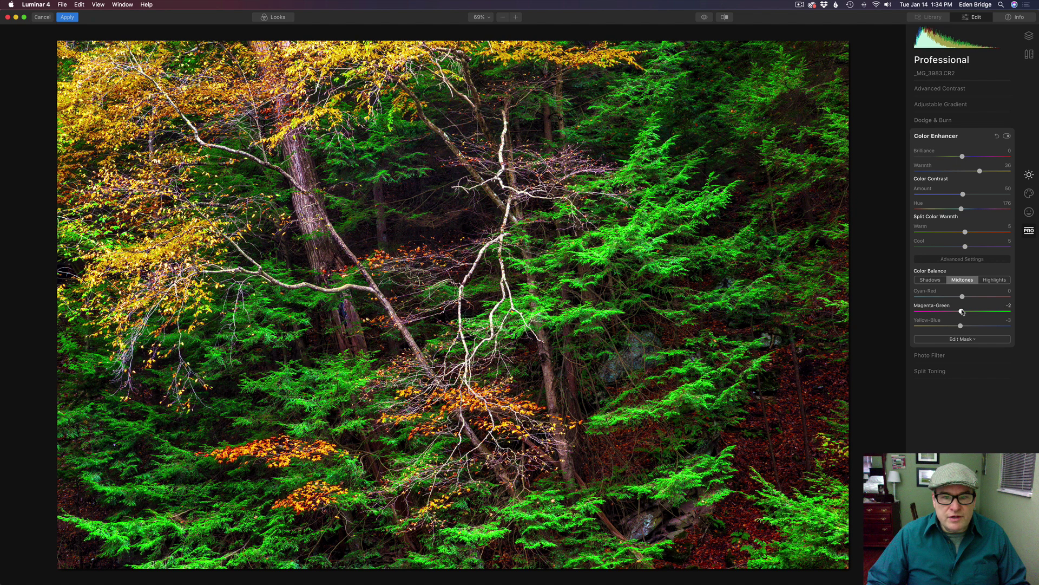
pyautogui.moveTo(963, 313); pyautogui.dragTo(960, 312)
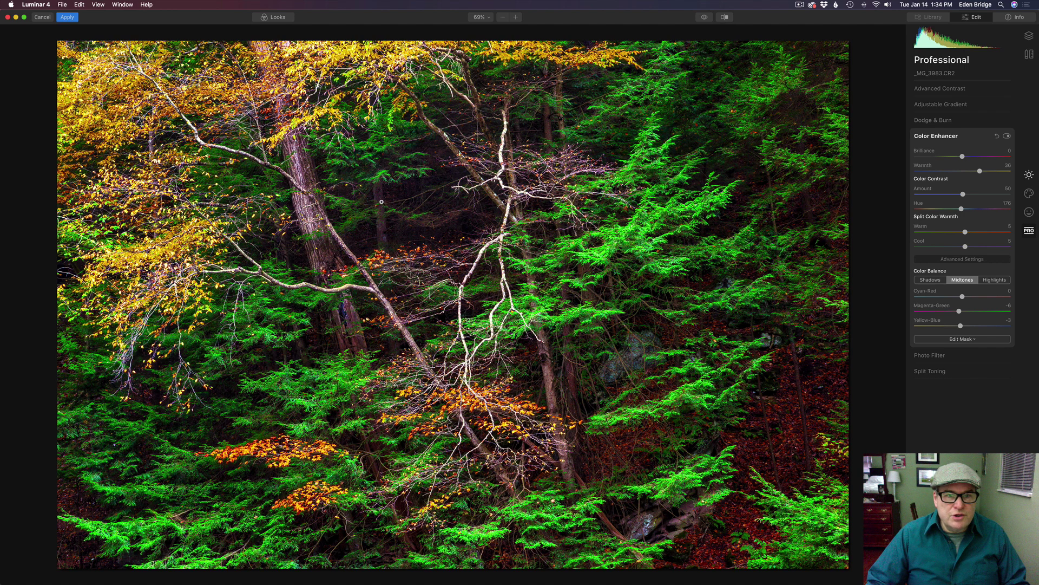
pyautogui.moveTo(960, 313); pyautogui.dragTo(962, 313)
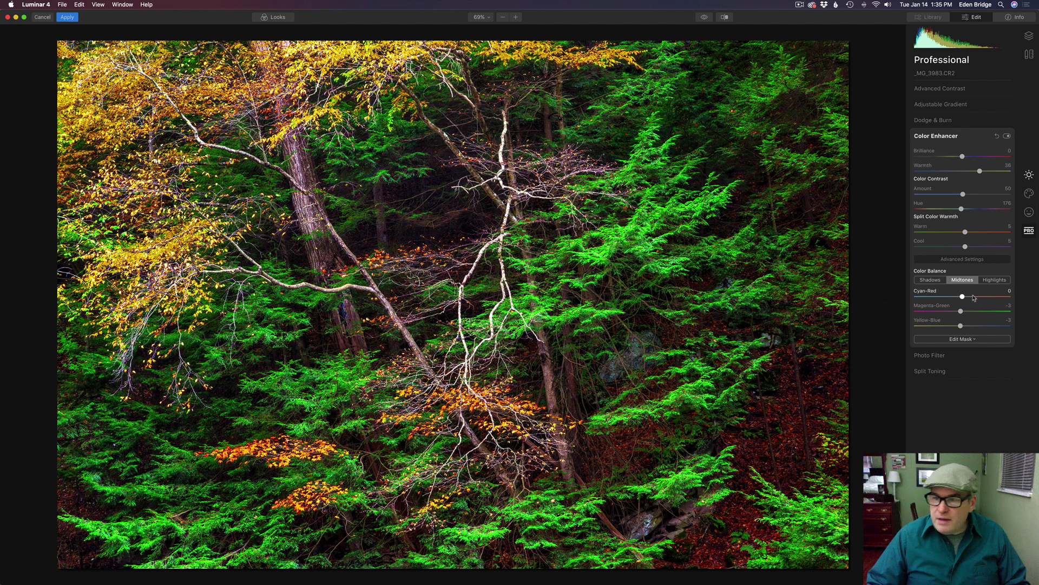
# Set the Midtones Cyan-Red balance to -10 and compare the photo with Color Enhancer off and on.
pyautogui.moveTo(962, 298)
pyautogui.mouseDown()
pyautogui.moveTo(984, 301)
pyautogui.moveTo(940, 298)
pyautogui.moveTo(976, 303)
pyautogui.moveTo(962, 303)
pyautogui.mouseUp()
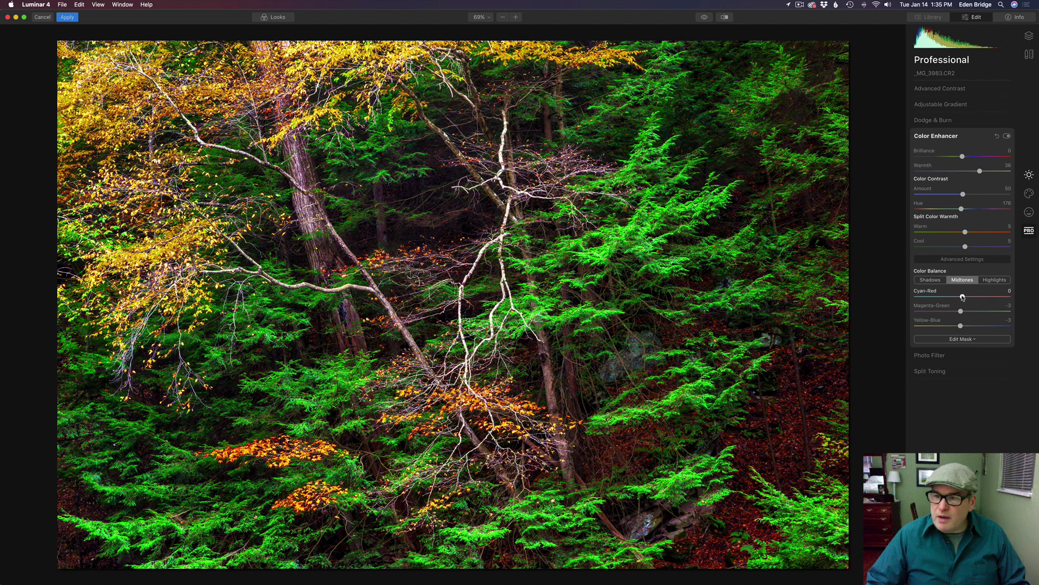
pyautogui.moveTo(963, 297); pyautogui.dragTo(965, 297)
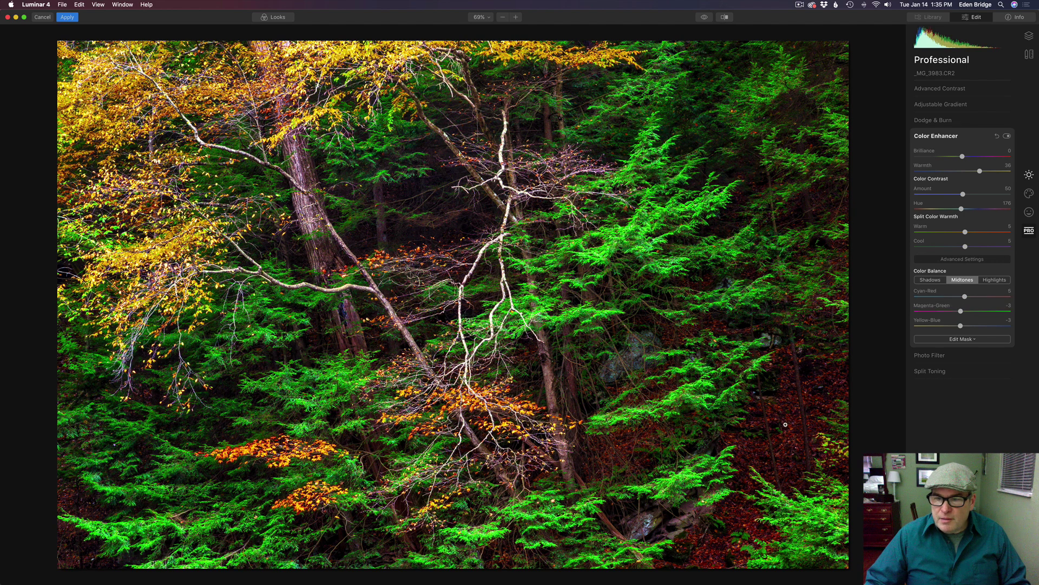
pyautogui.moveTo(965, 297); pyautogui.dragTo(956, 298)
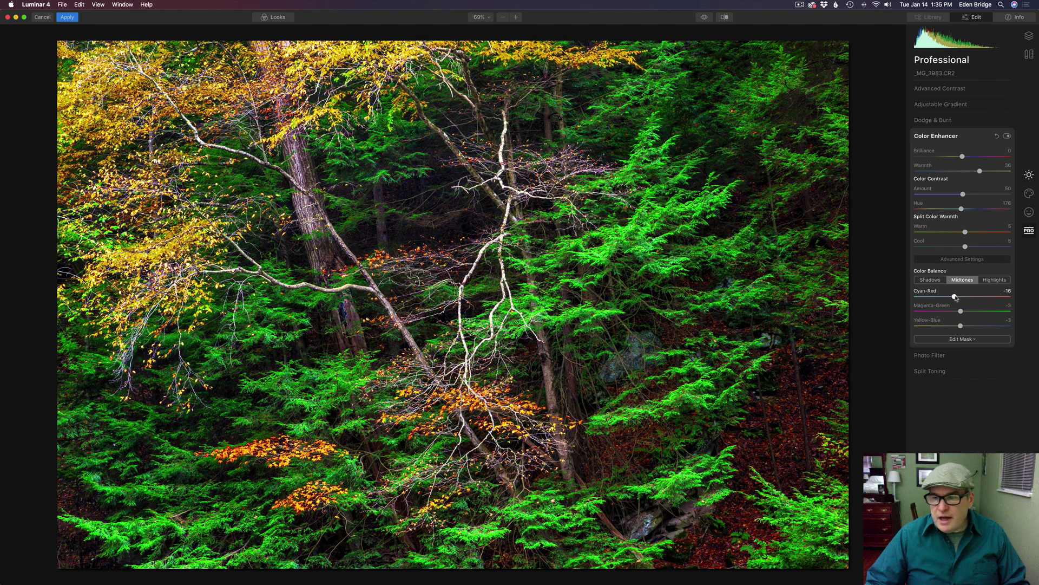
pyautogui.moveTo(956, 298); pyautogui.dragTo(958, 297)
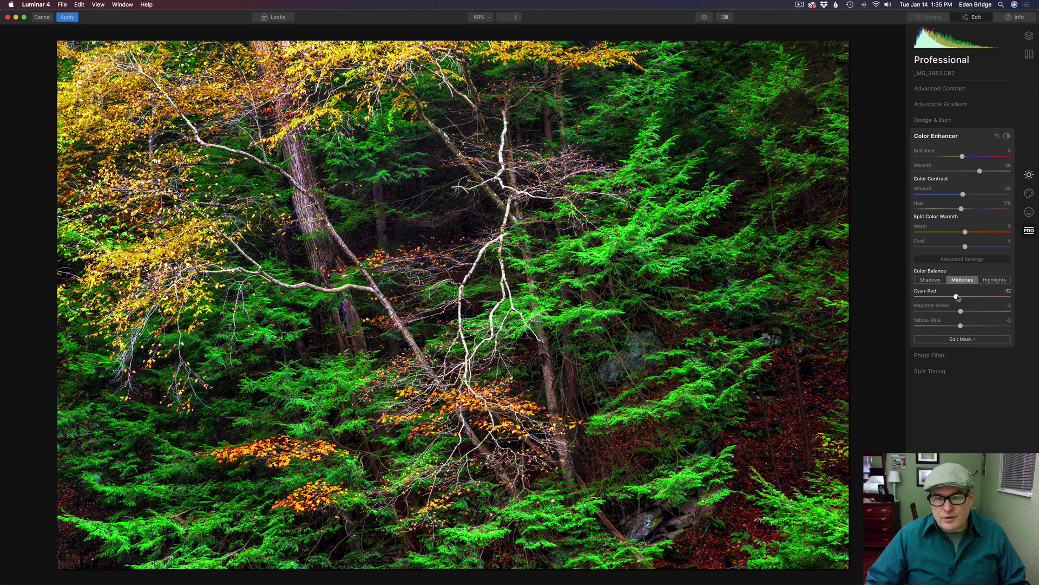
pyautogui.moveTo(958, 298); pyautogui.dragTo(959, 298)
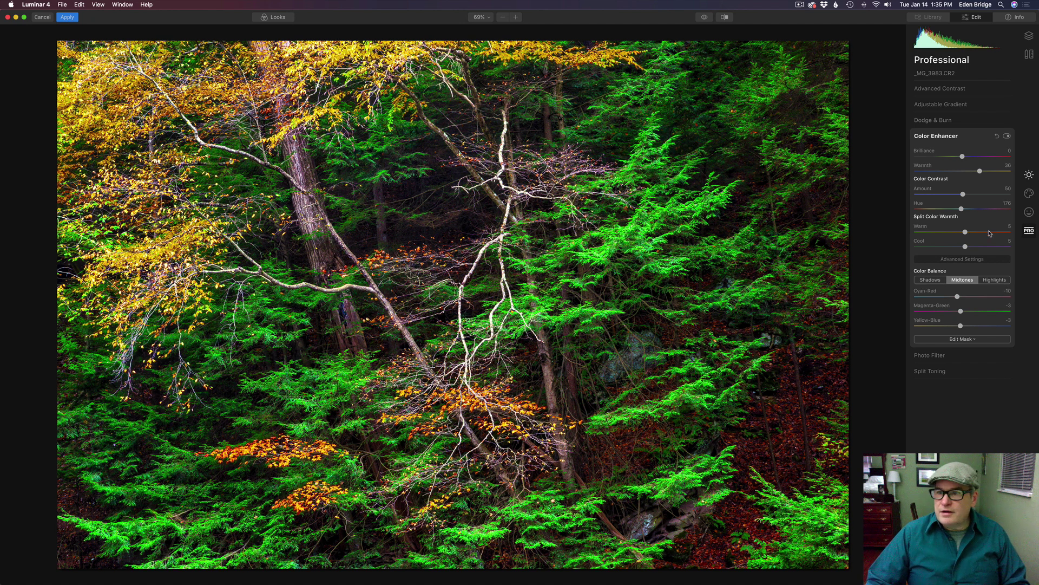
pyautogui.click(1007, 137)
pyautogui.click(1007, 137)
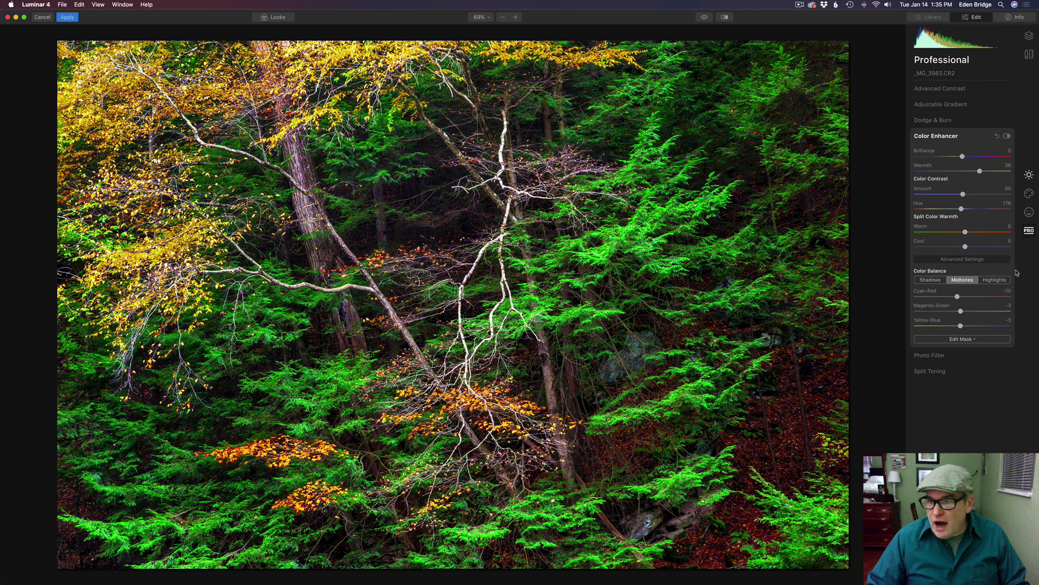
# Set the Highlights color balance to -1 for Yellow-Blue, 0 for Magenta-Green and 2 for Cyan-Red.
pyautogui.click(999, 280)
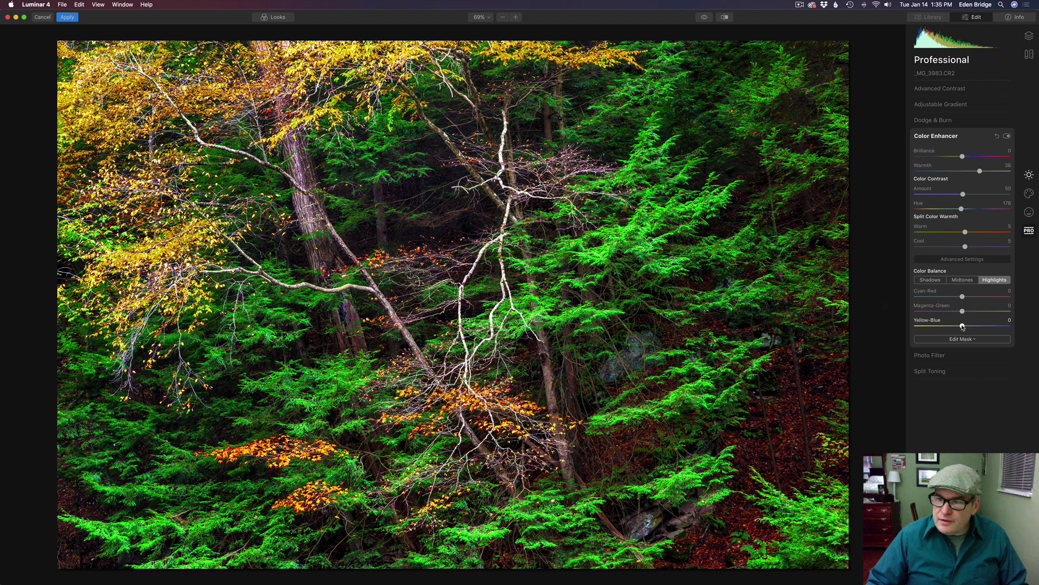
pyautogui.moveTo(962, 326)
pyautogui.mouseDown()
pyautogui.moveTo(1000, 331)
pyautogui.moveTo(962, 331)
pyautogui.mouseUp()
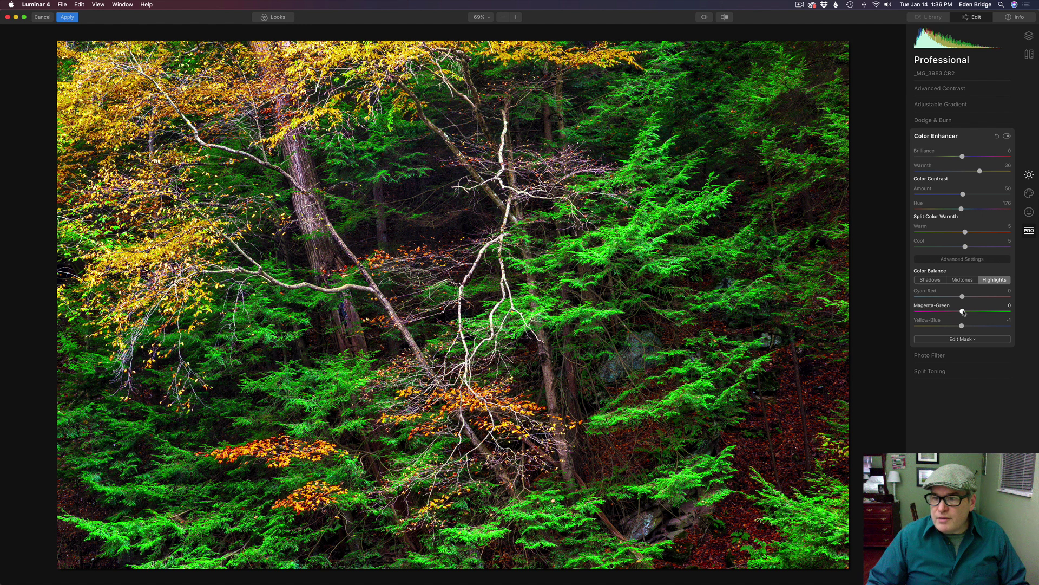
pyautogui.moveTo(963, 312)
pyautogui.mouseDown()
pyautogui.moveTo(983, 313)
pyautogui.moveTo(963, 316)
pyautogui.mouseUp()
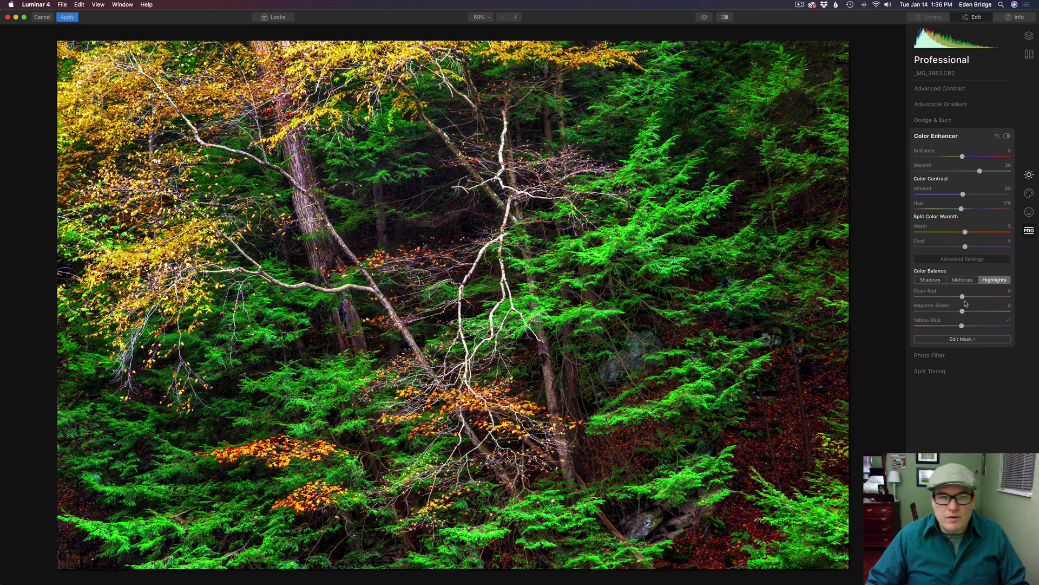
pyautogui.moveTo(963, 297); pyautogui.dragTo(976, 297)
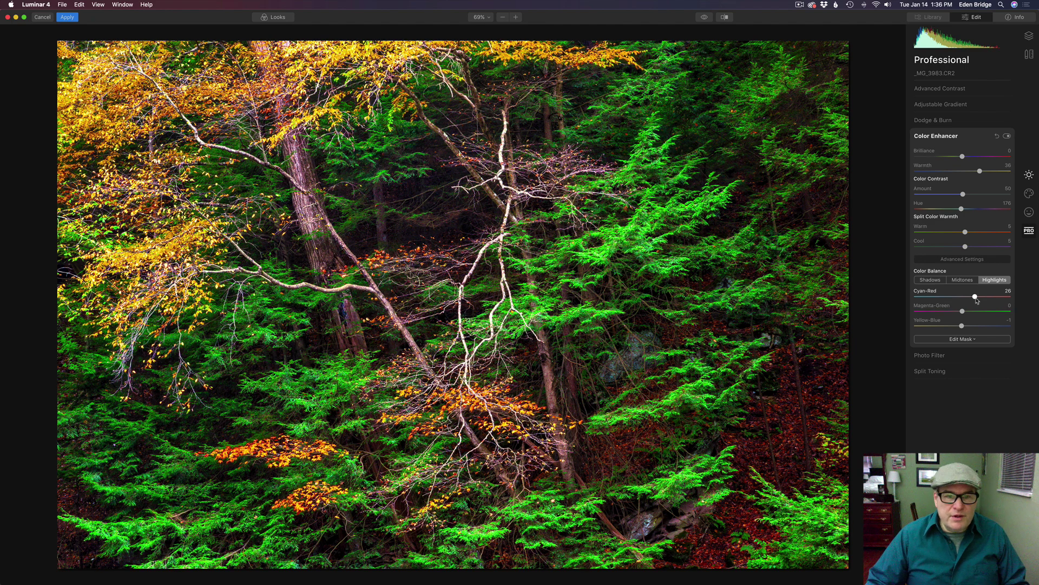
pyautogui.moveTo(976, 299); pyautogui.dragTo(968, 299)
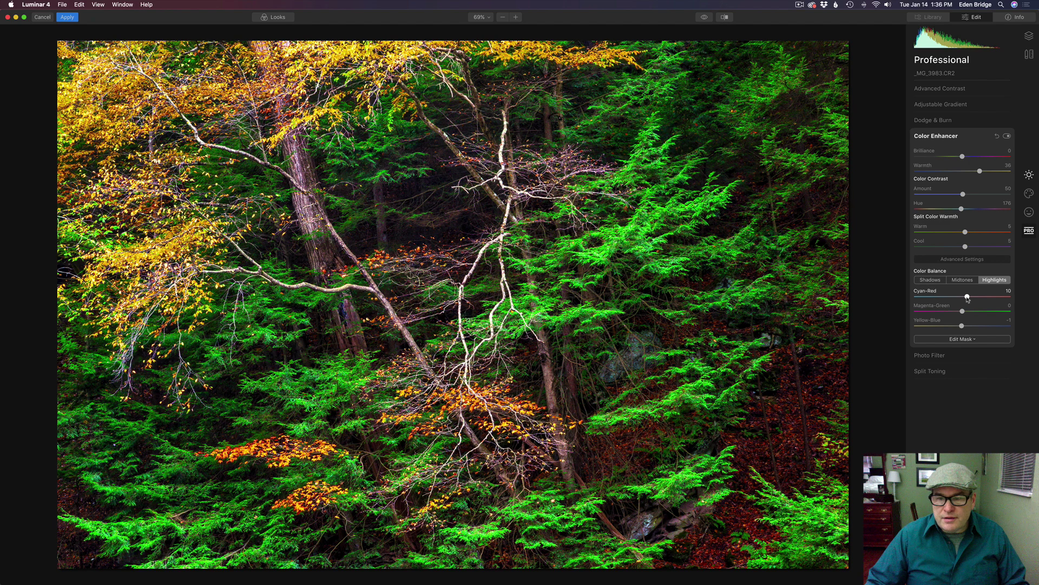
pyautogui.moveTo(968, 298); pyautogui.dragTo(964, 299)
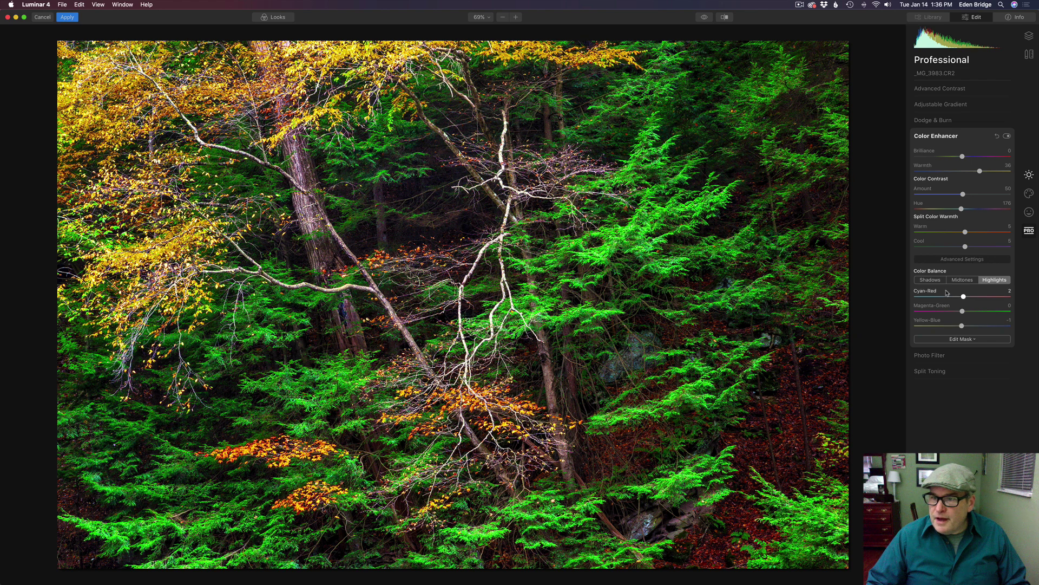
# Set the Shadows color balance to -2 for Yellow-Blue and 3 for Cyan-Red, and compare the photo with Color Enhancer off and on.
pyautogui.click(931, 280)
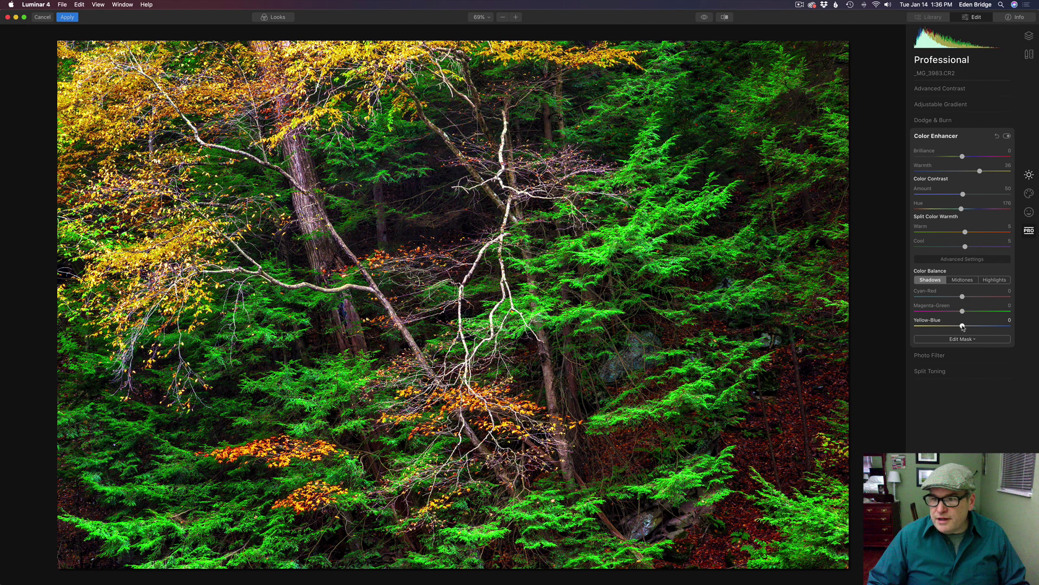
pyautogui.moveTo(963, 327); pyautogui.dragTo(984, 332)
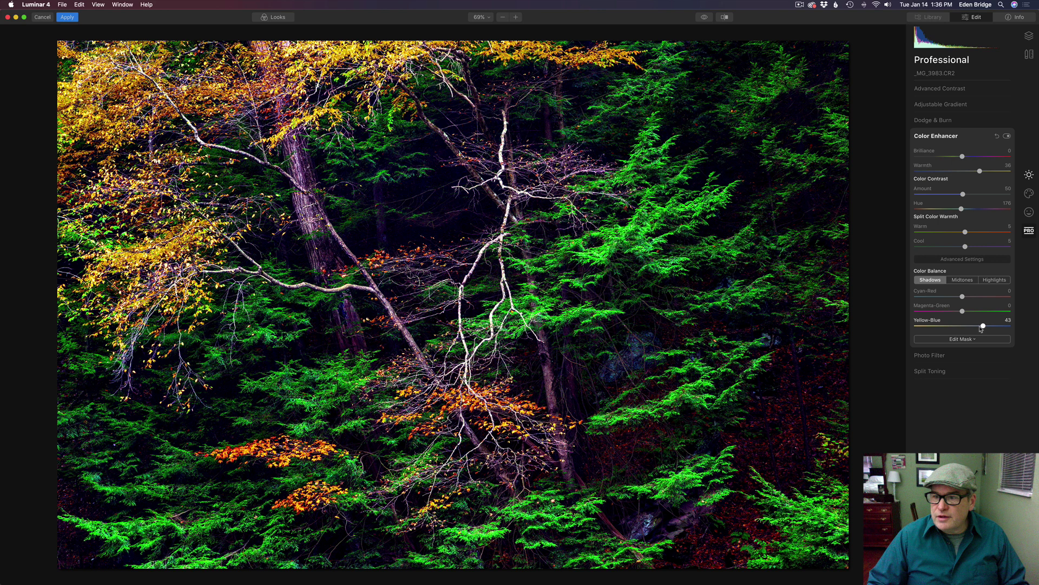
pyautogui.moveTo(983, 327); pyautogui.dragTo(961, 326)
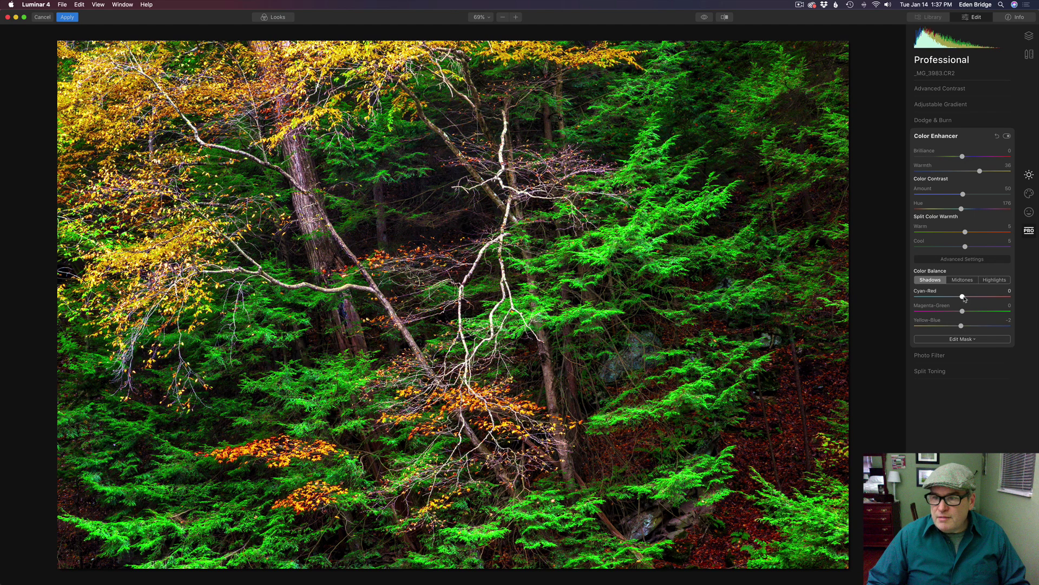
pyautogui.moveTo(963, 297); pyautogui.dragTo(965, 298)
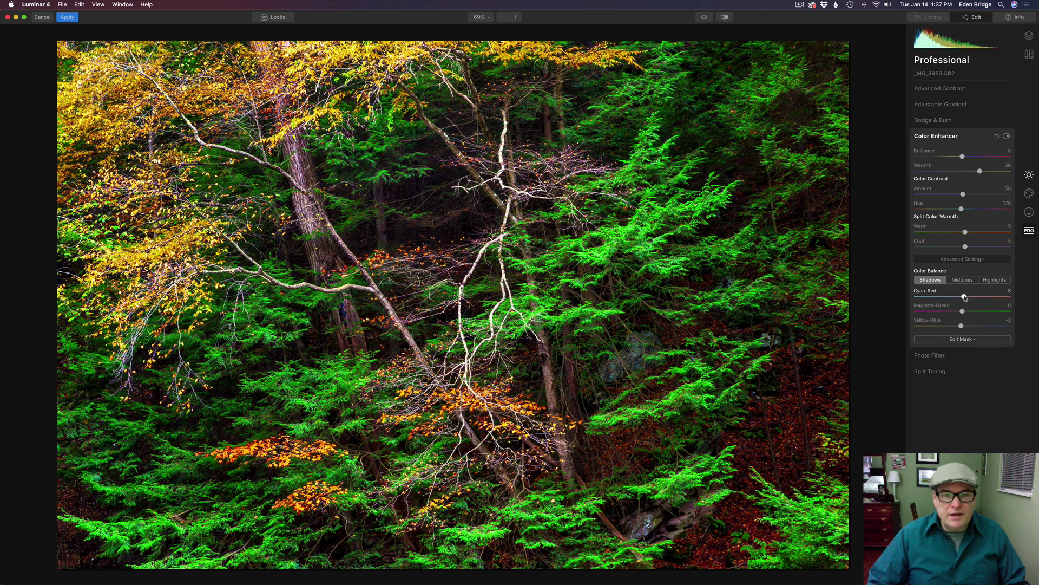
pyautogui.click(1008, 136)
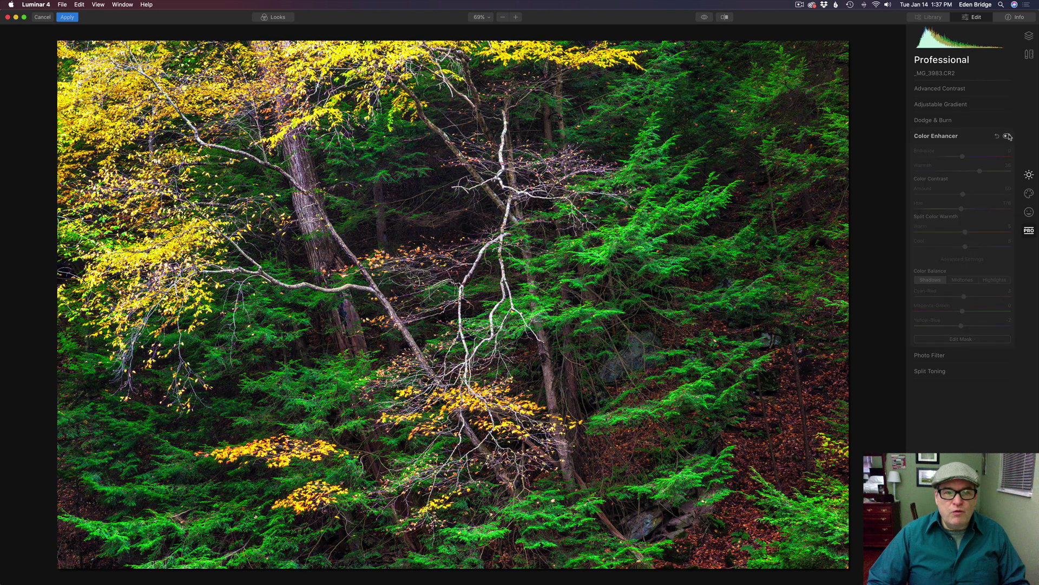
pyautogui.click(1008, 136)
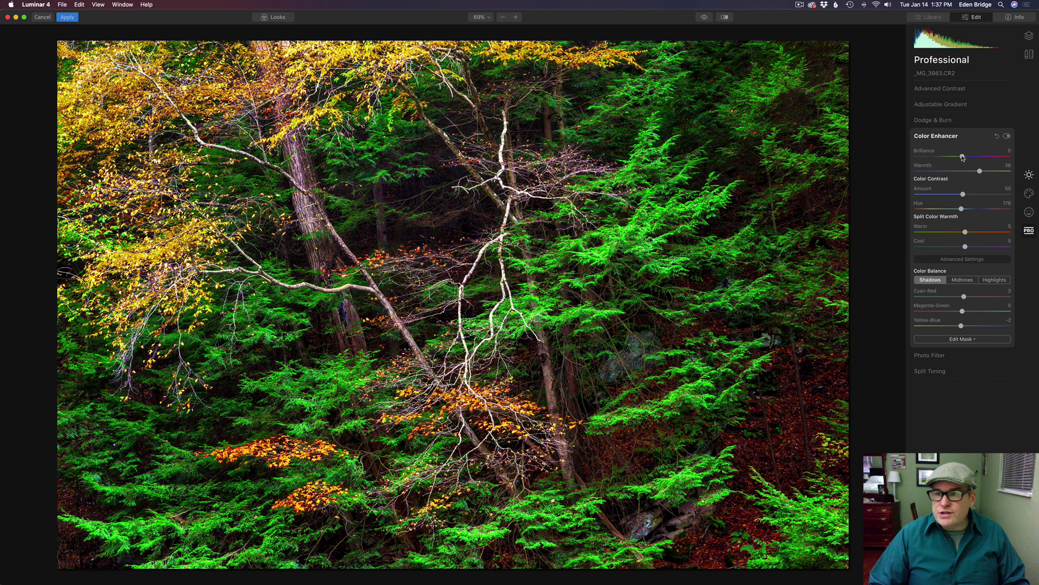
# Set Color Enhancer's Brilliance to -8 and compare the photo with the filter off and on.
pyautogui.moveTo(963, 158); pyautogui.dragTo(977, 157)
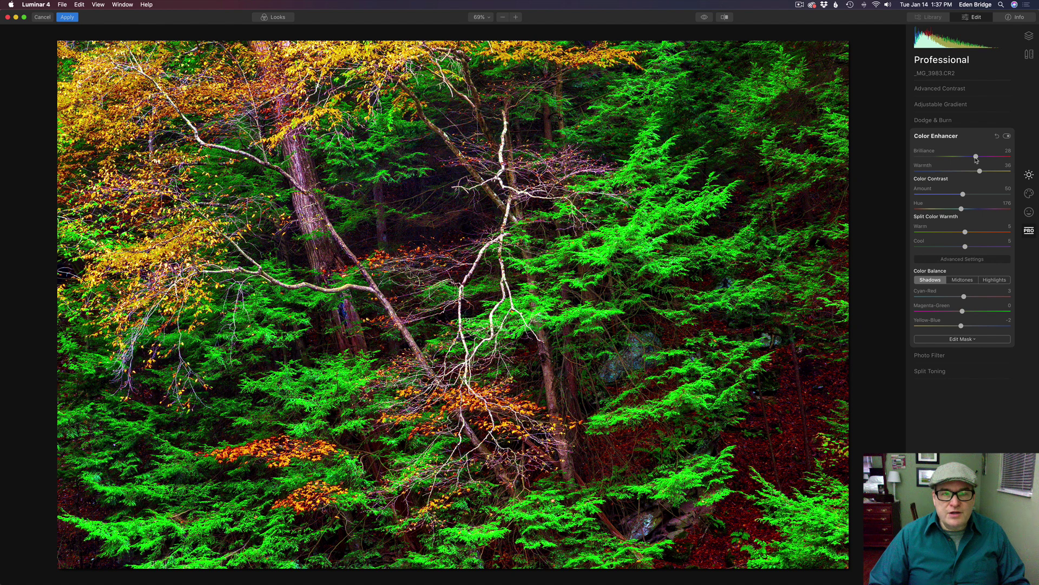
pyautogui.moveTo(973, 157); pyautogui.dragTo(955, 157)
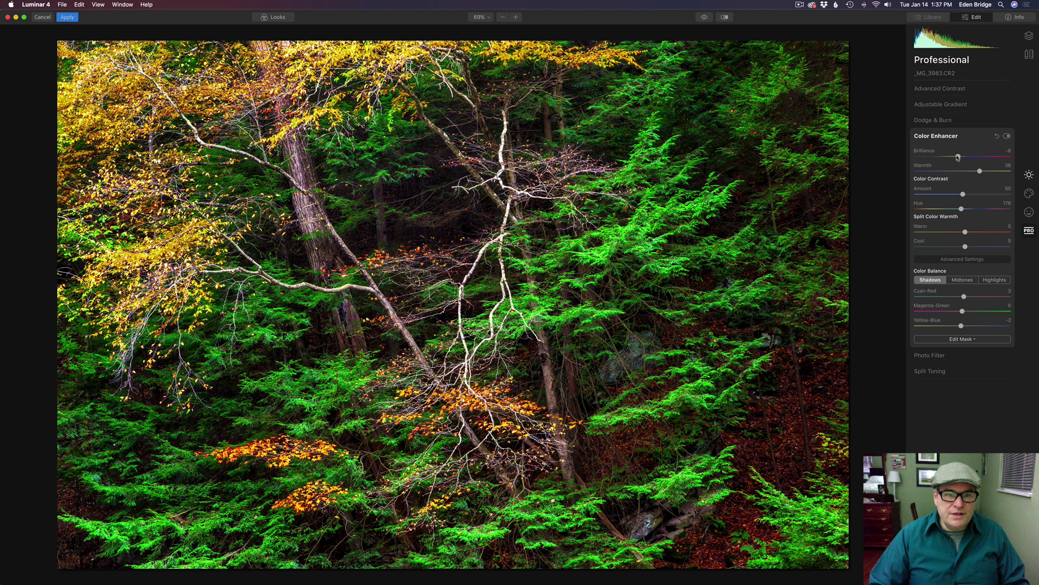
pyautogui.click(1008, 137)
pyautogui.click(1007, 137)
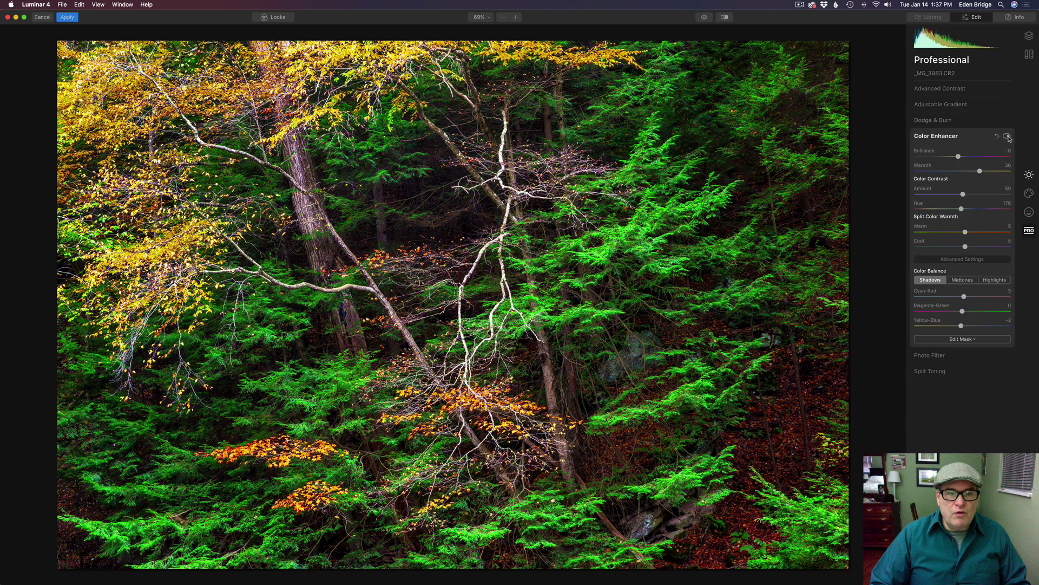
pyautogui.click(1007, 136)
pyautogui.click(1007, 137)
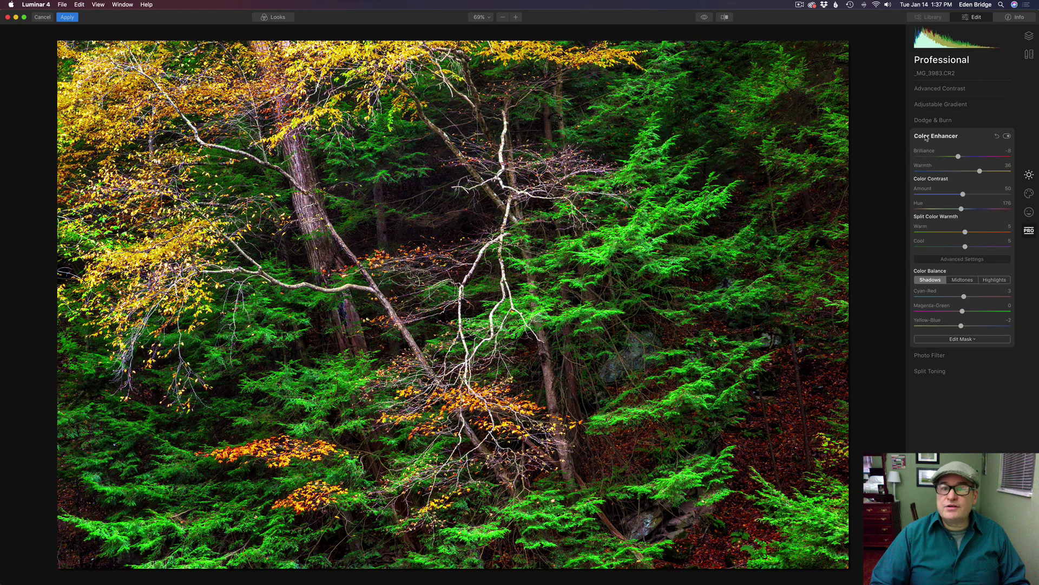
# Compare the edited photo with the original using the whole-image before and after preview.
pyautogui.click(704, 17)
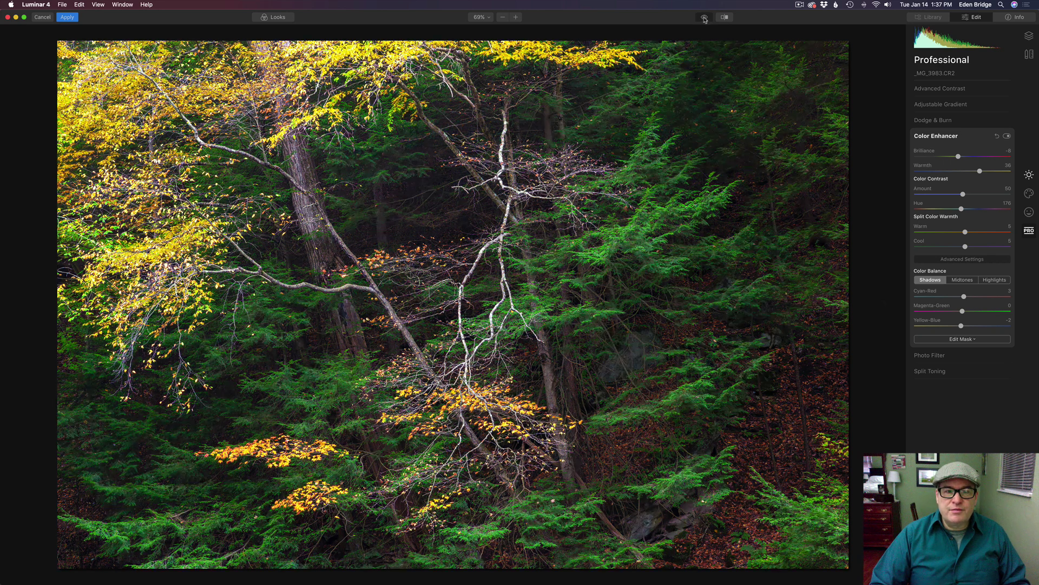
pyautogui.click(705, 16)
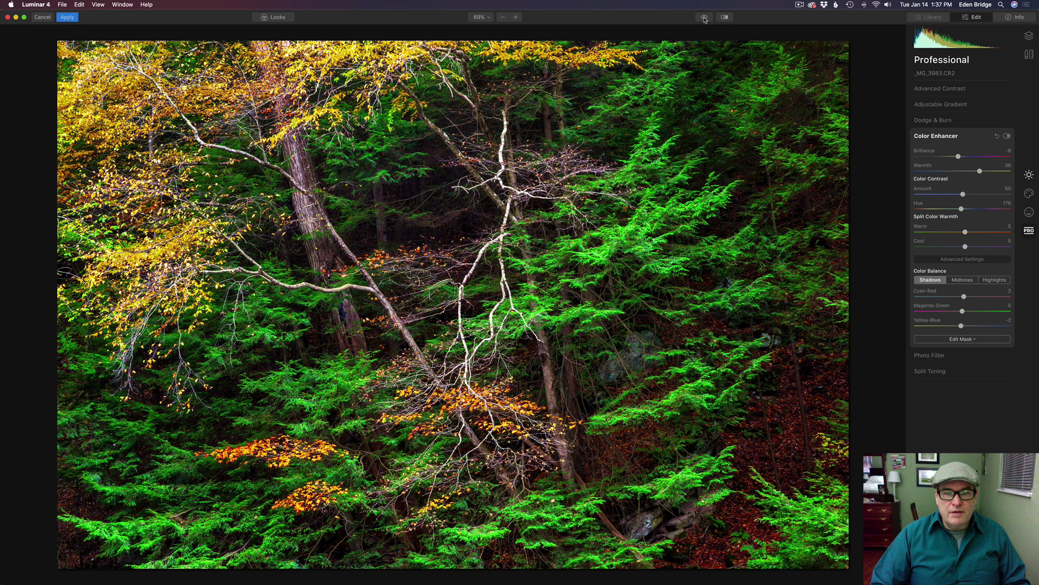
pyautogui.click(704, 16)
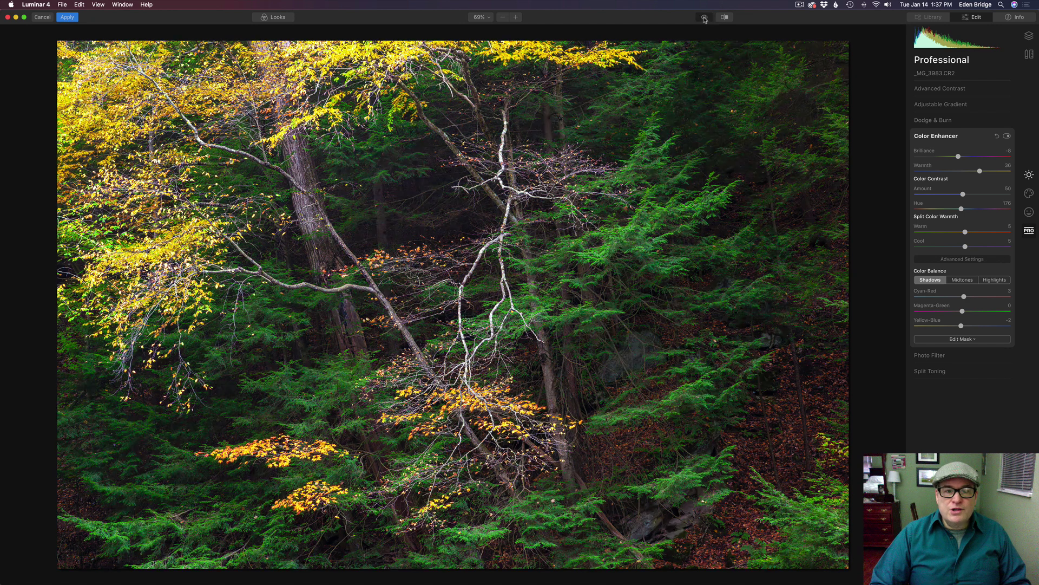
pyautogui.click(704, 17)
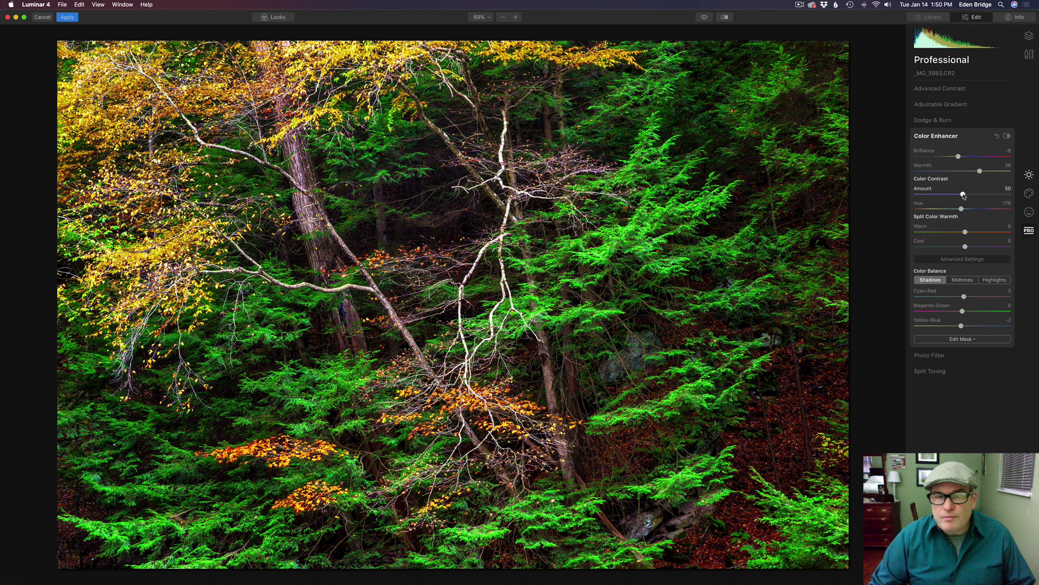
# Set the Color Contrast Amount to 61 and check the photo with Color Enhancer off and on.
pyautogui.moveTo(963, 195); pyautogui.dragTo(973, 195)
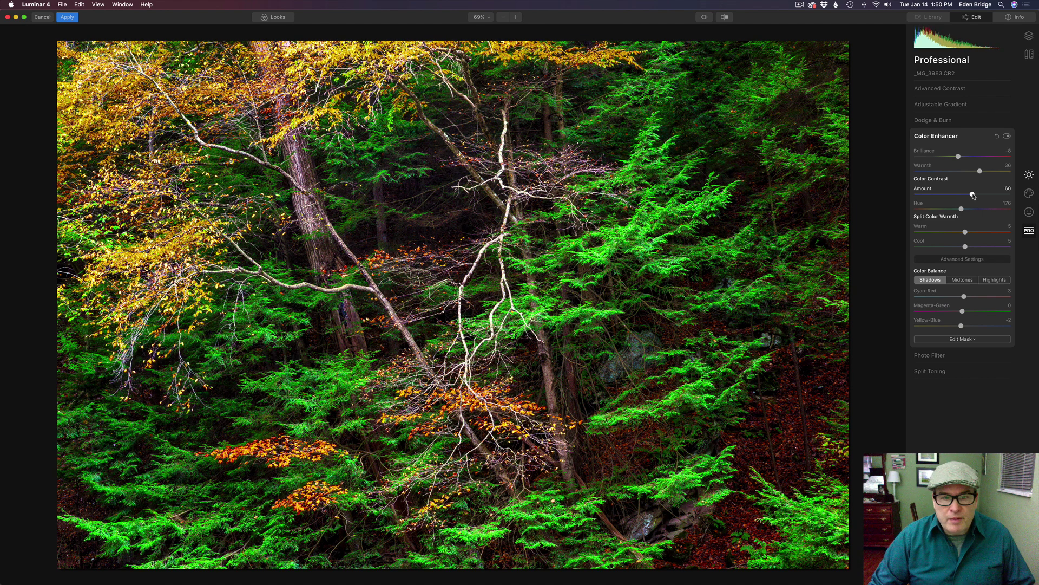
pyautogui.moveTo(973, 195); pyautogui.dragTo(976, 195)
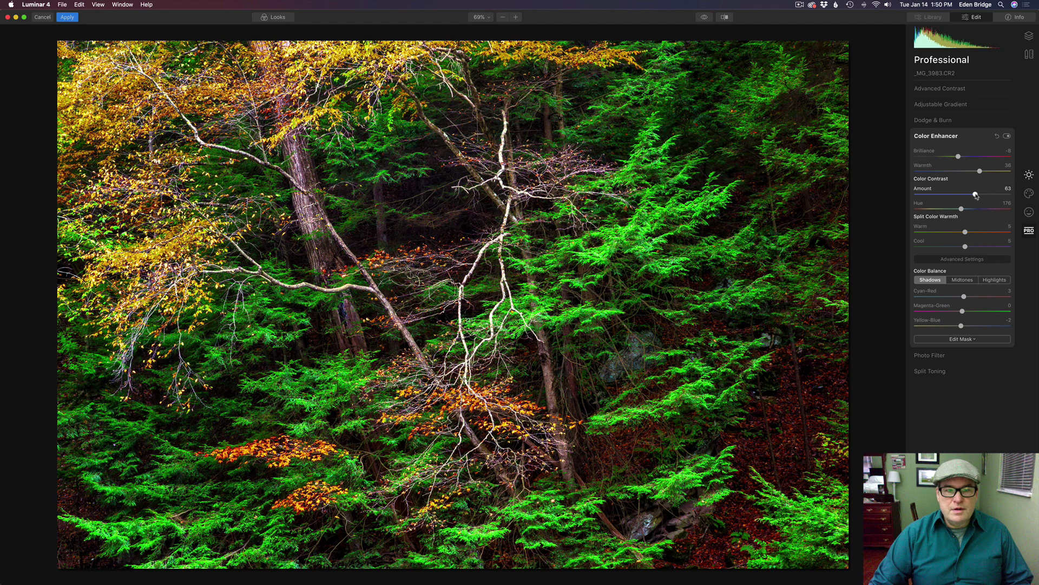
pyautogui.moveTo(976, 196); pyautogui.dragTo(975, 196)
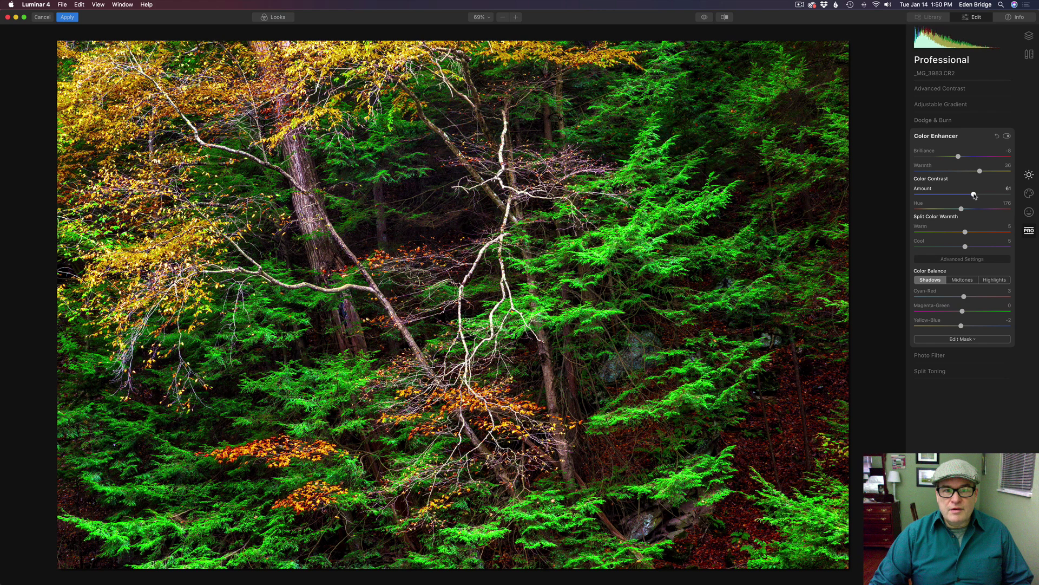
pyautogui.click(1008, 137)
pyautogui.click(1007, 137)
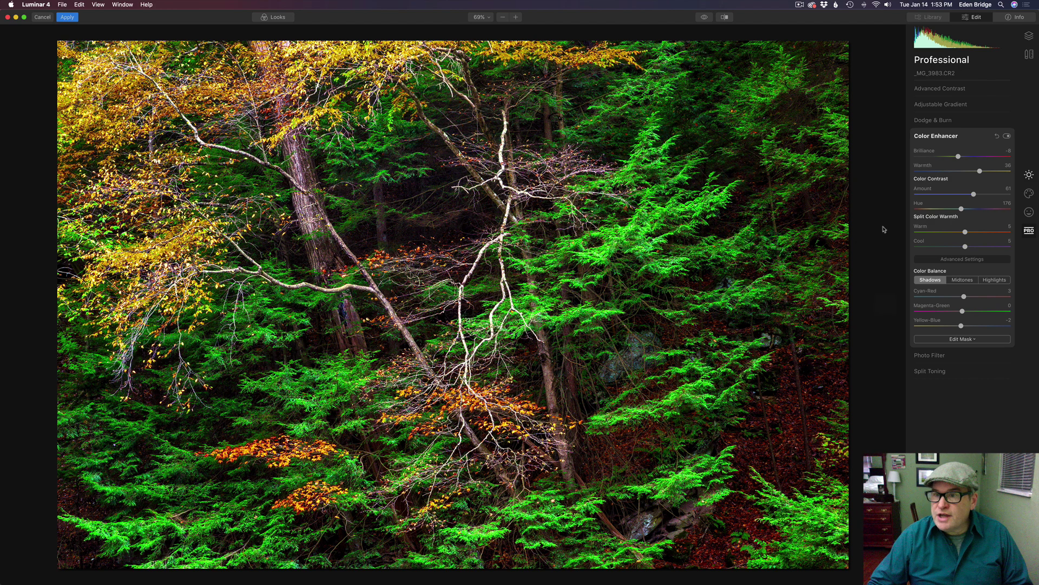
# Lighten the orange leaves on the lower central branches with Dodge & Burn at brush size 28 and 15% strength, and compare the result.
pyautogui.click(947, 122)
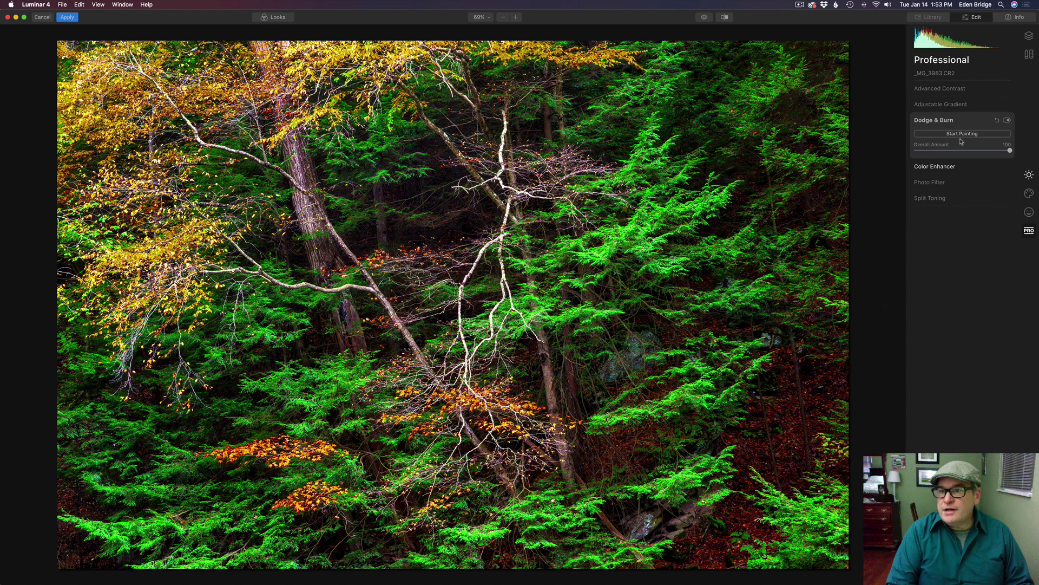
pyautogui.click(963, 134)
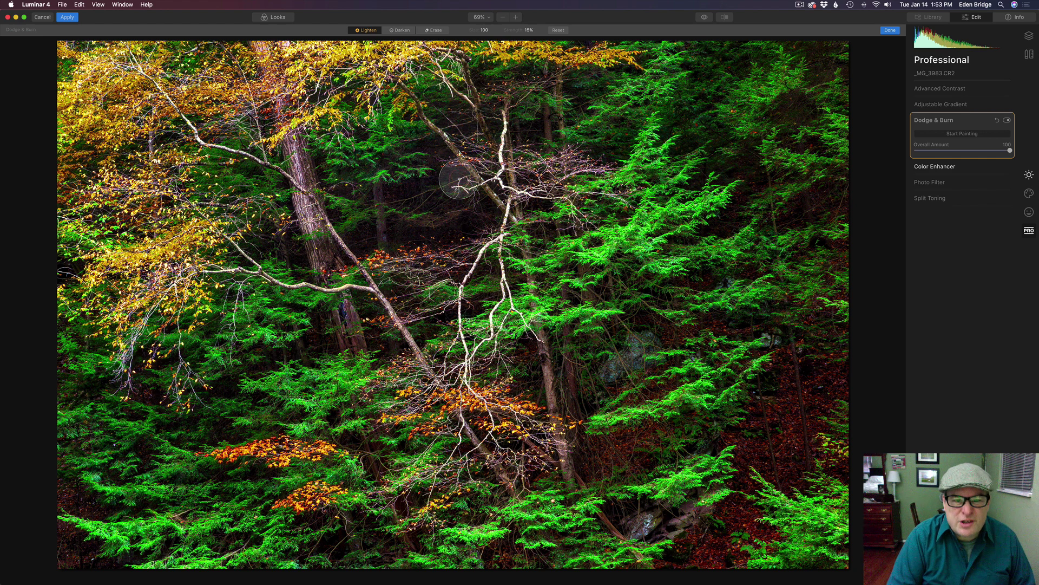
pyautogui.press('[')
pyautogui.press('[')
pyautogui.press('[')
pyautogui.press('[')
pyautogui.press('[')
pyautogui.press('[')
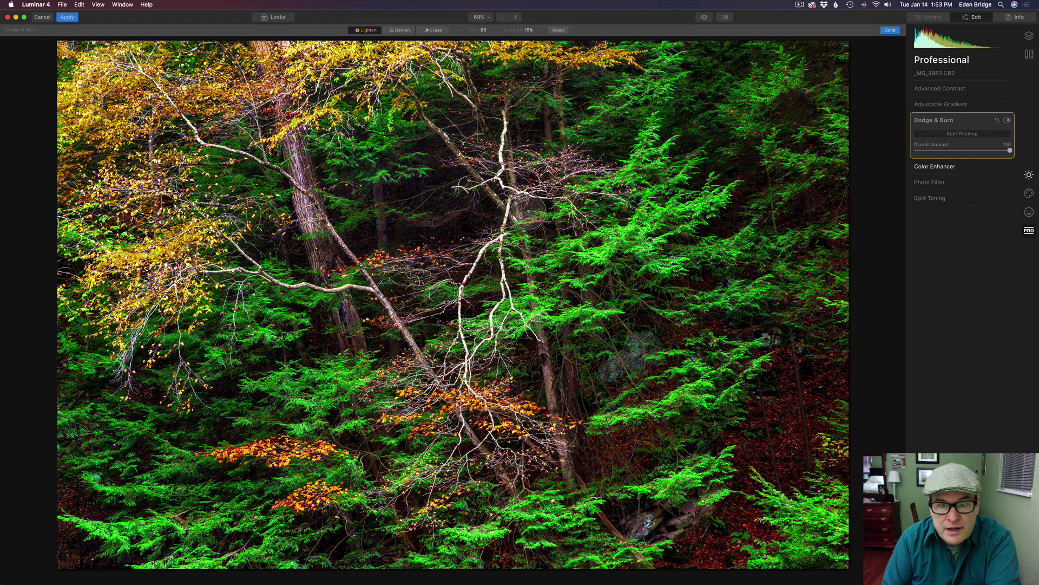
pyautogui.press('[')
pyautogui.press('[')
pyautogui.press(']')
pyautogui.press(']')
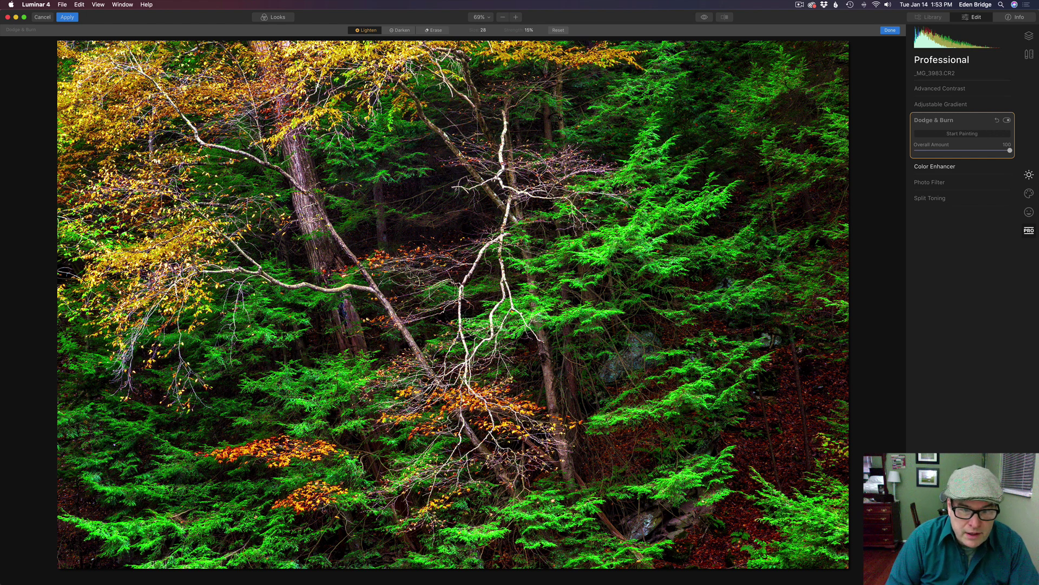
pyautogui.moveTo(403, 394)
pyautogui.mouseDown()
pyautogui.moveTo(490, 391)
pyautogui.moveTo(478, 392)
pyautogui.mouseUp()
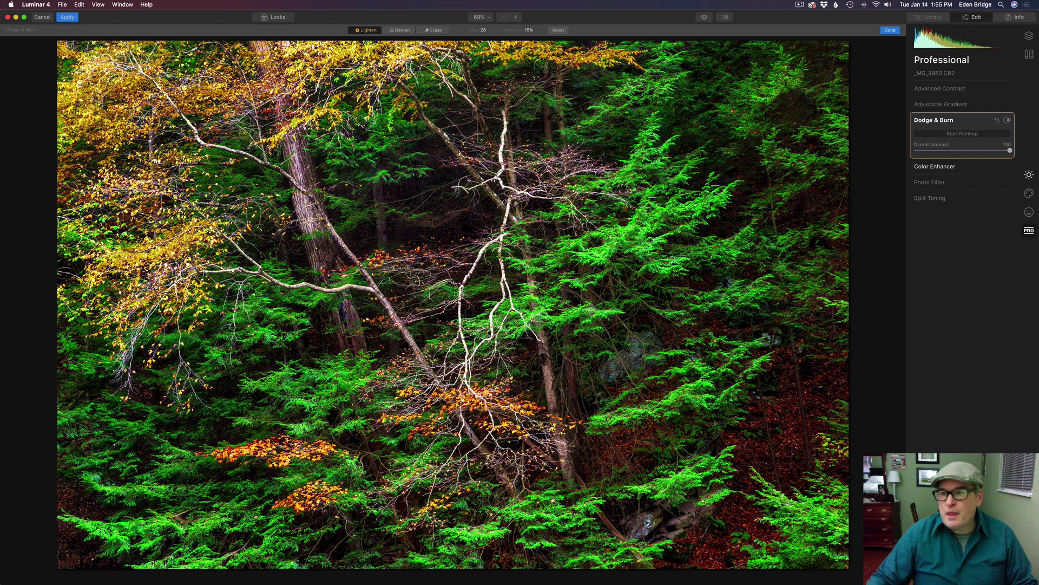
pyautogui.click(1007, 120)
pyautogui.click(1007, 120)
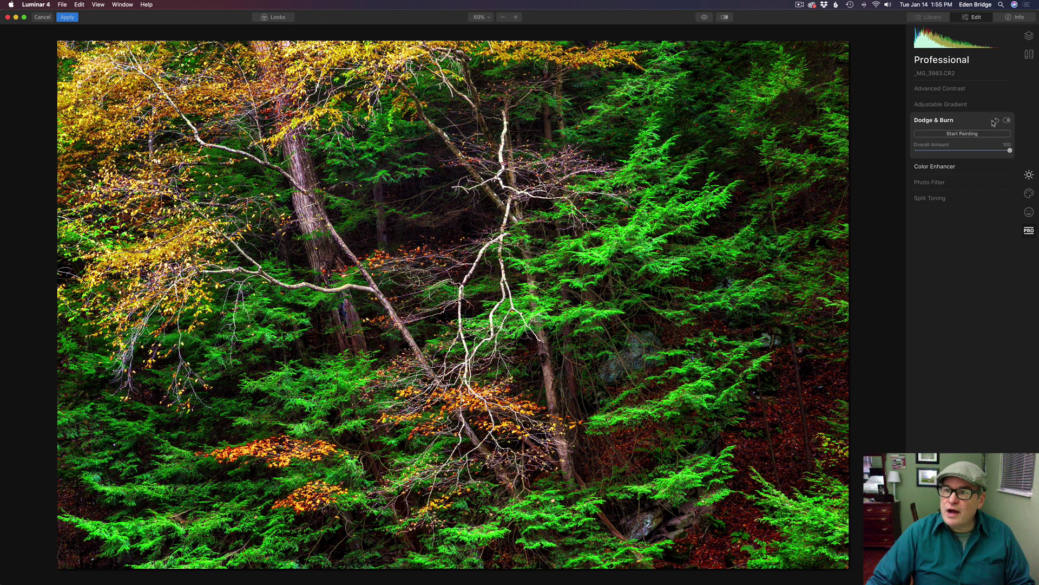
# Darken parts of the forest with the Dodge & Burn Darken brush at size 28 and 15% strength, and compare the filter off and on.
pyautogui.click(967, 134)
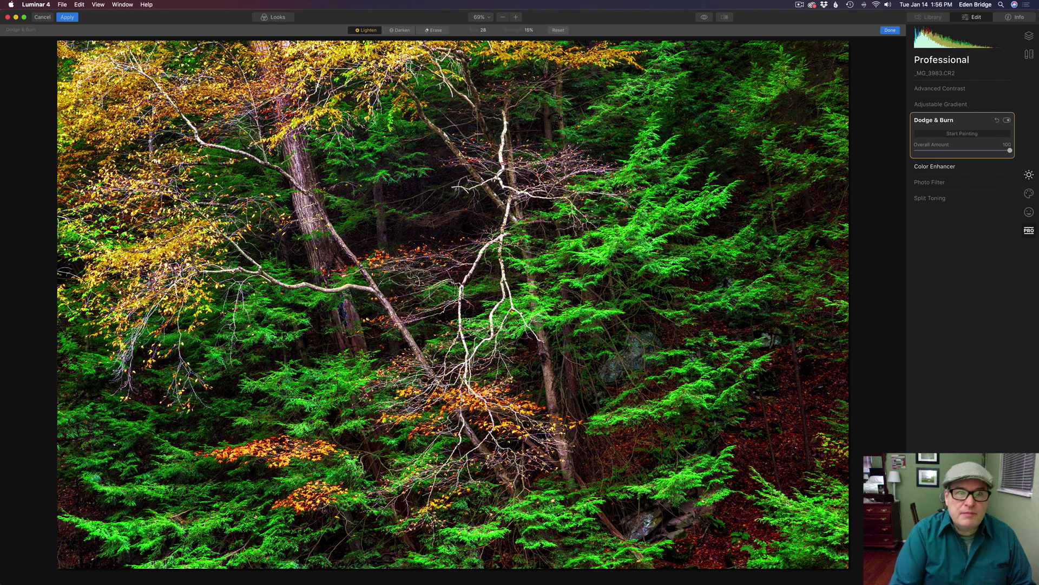
pyautogui.click(402, 31)
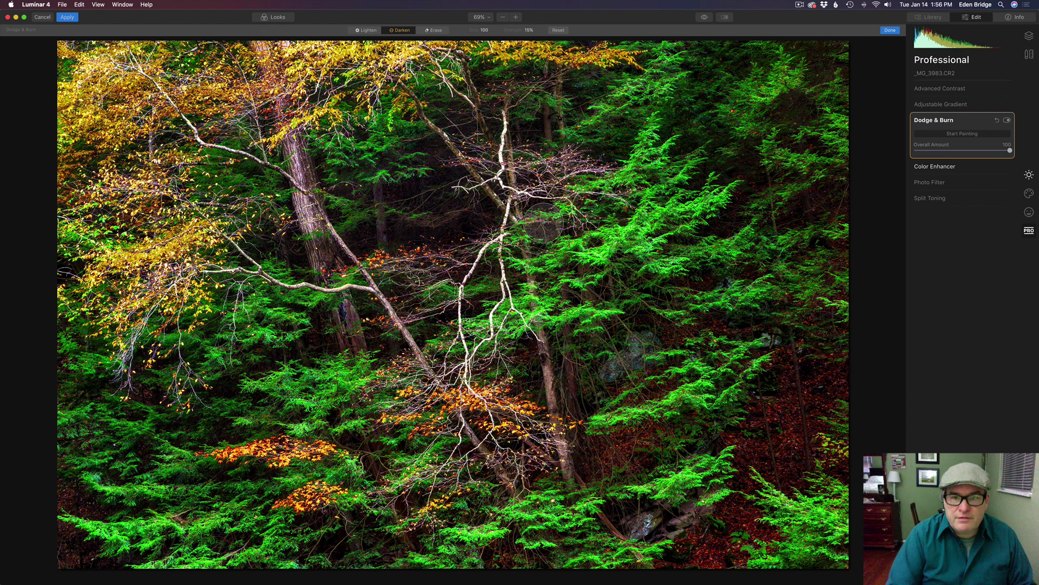
pyautogui.press('[')
pyautogui.press('[')
pyautogui.press('[')
pyautogui.press('[')
pyautogui.press('[')
pyautogui.press('[')
pyautogui.press('[')
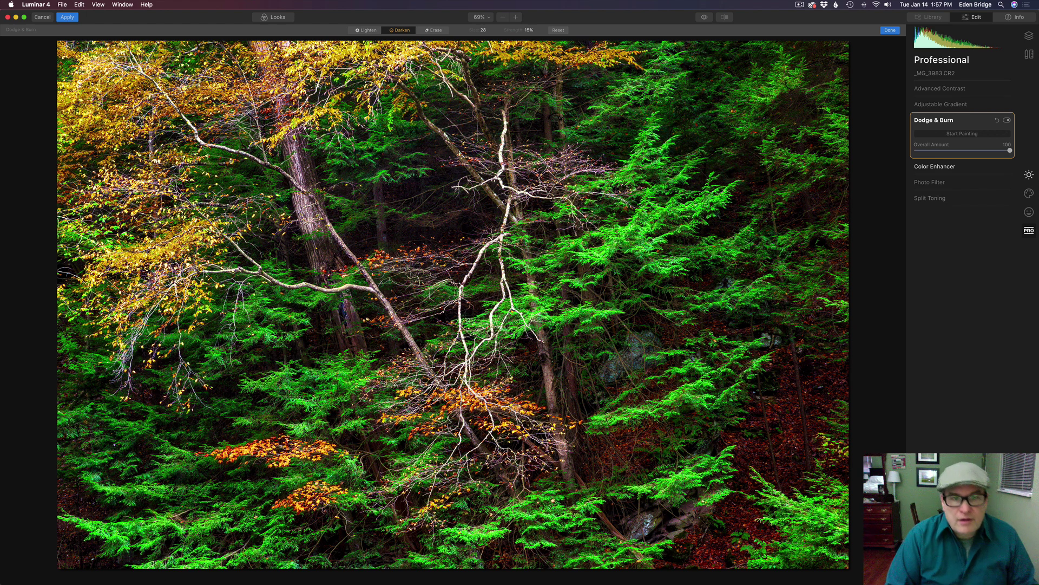
pyautogui.click(1008, 121)
pyautogui.click(1007, 121)
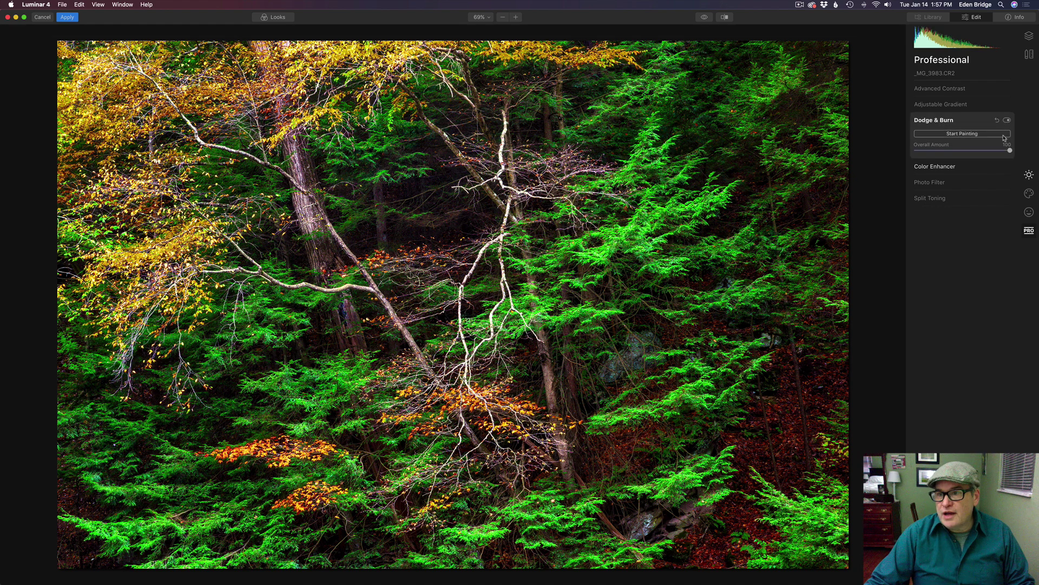
# Set the Dodge & Burn Overall Amount to 86 and compare the photo with the filter off and on.
pyautogui.moveTo(1004, 151); pyautogui.dragTo(913, 152)
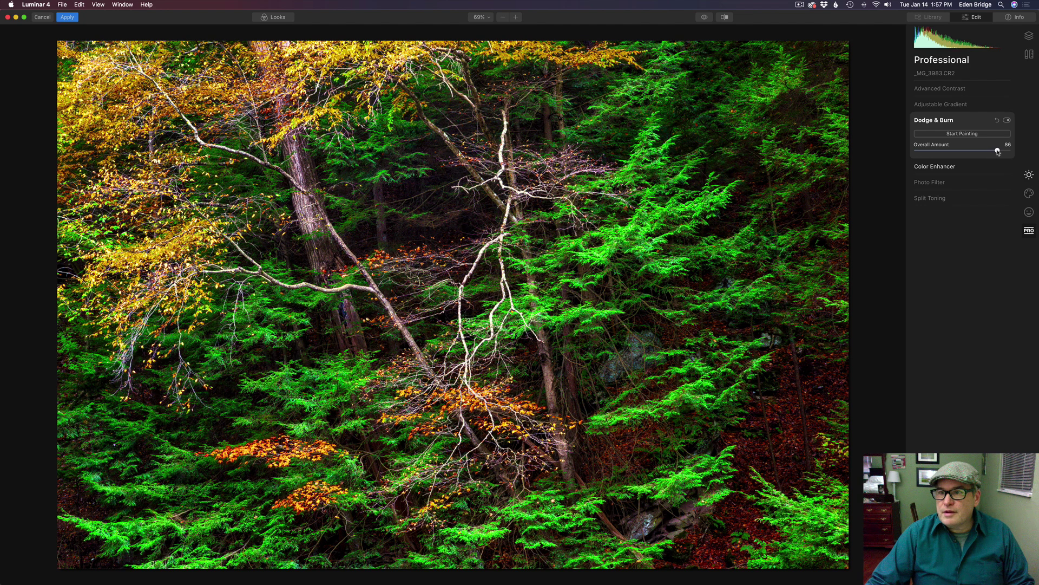
pyautogui.click(1008, 121)
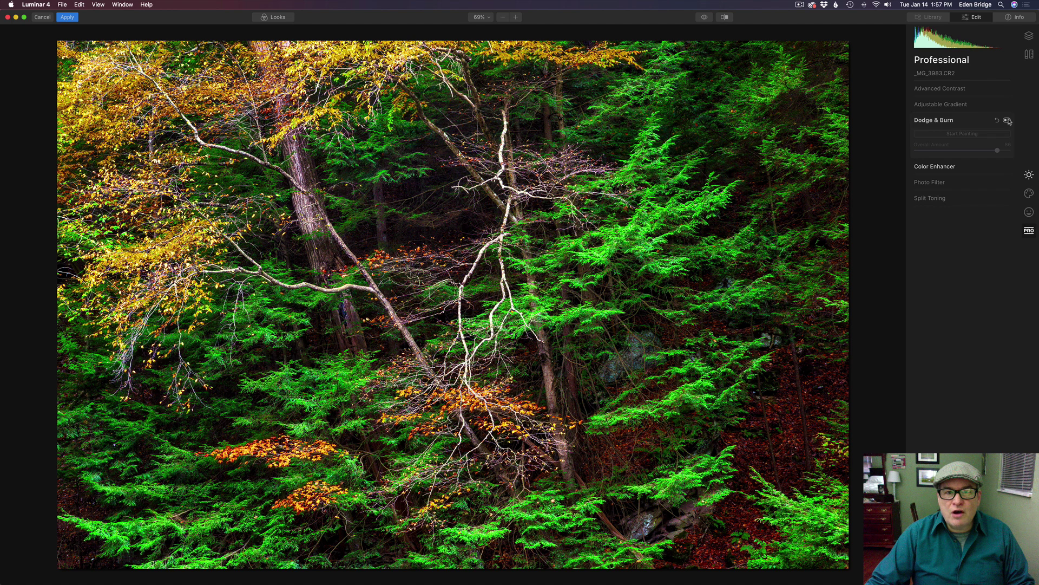
pyautogui.click(1008, 120)
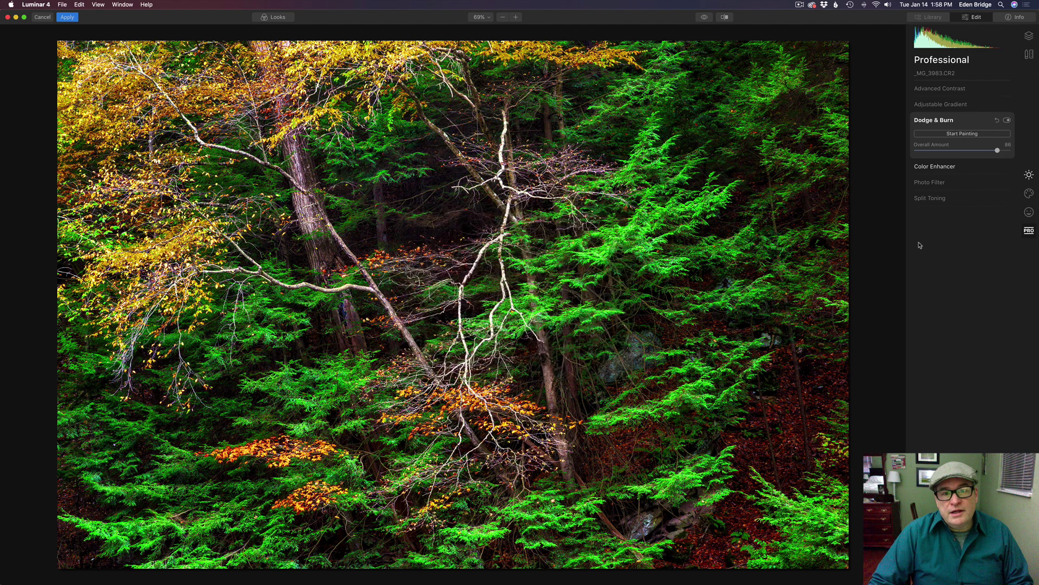
# Compare the original and final edit across the whole photo in the split before/after view, and leave that view.
pyautogui.click(705, 18)
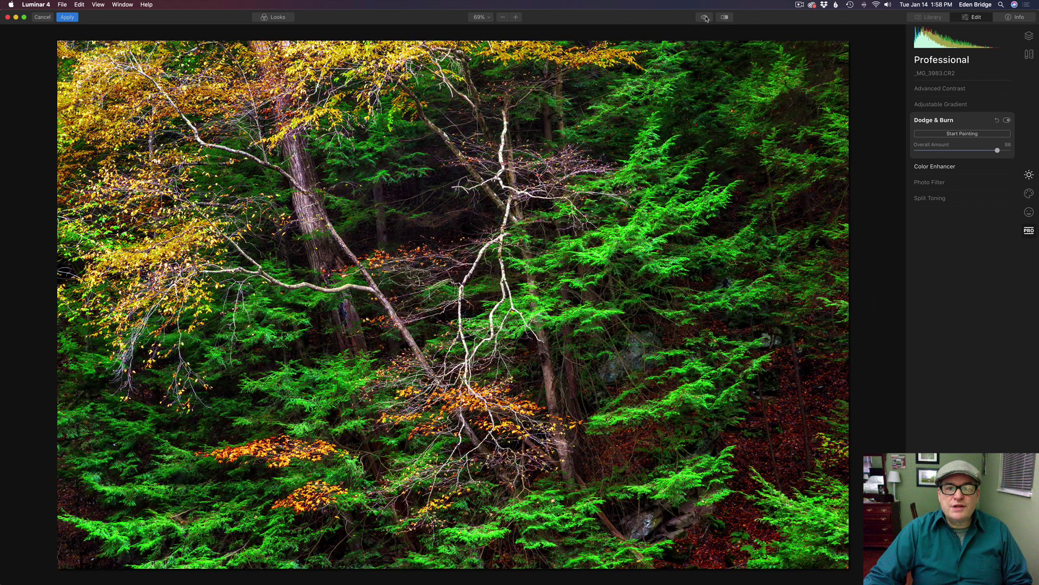
pyautogui.click(726, 18)
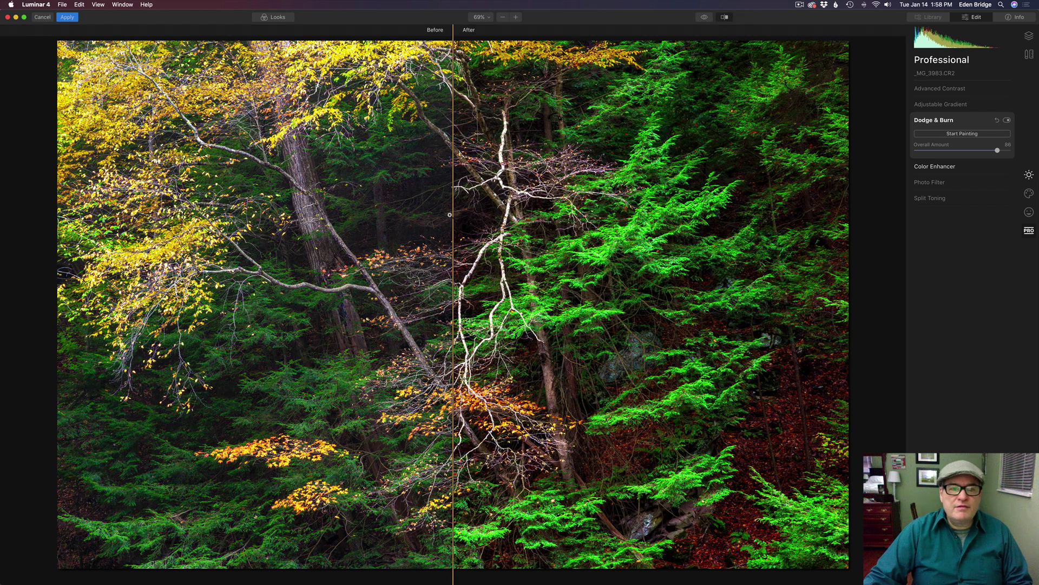
pyautogui.moveTo(453, 218); pyautogui.dragTo(855, 233)
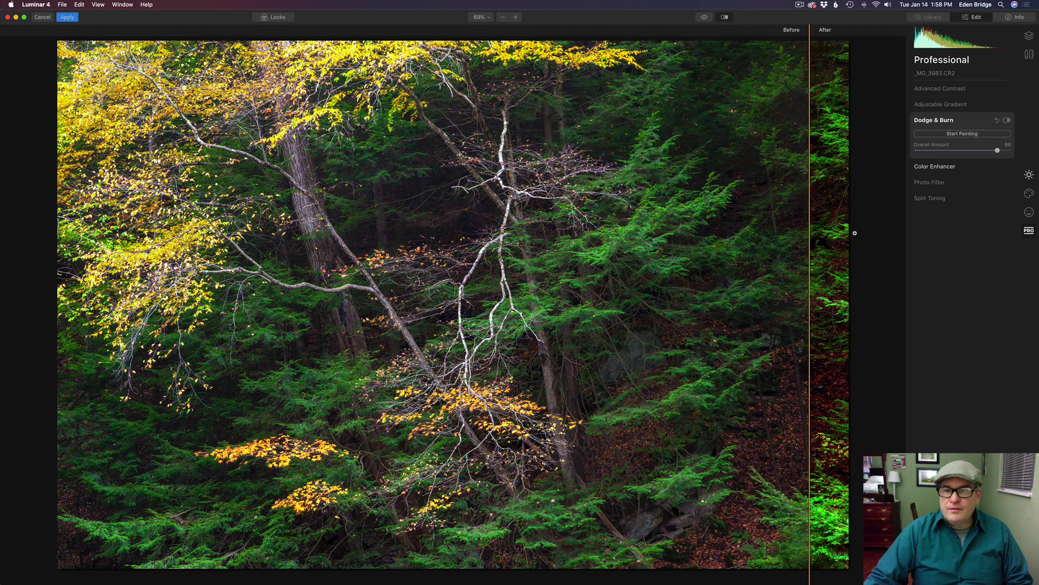
pyautogui.moveTo(855, 233); pyautogui.dragTo(137, 237)
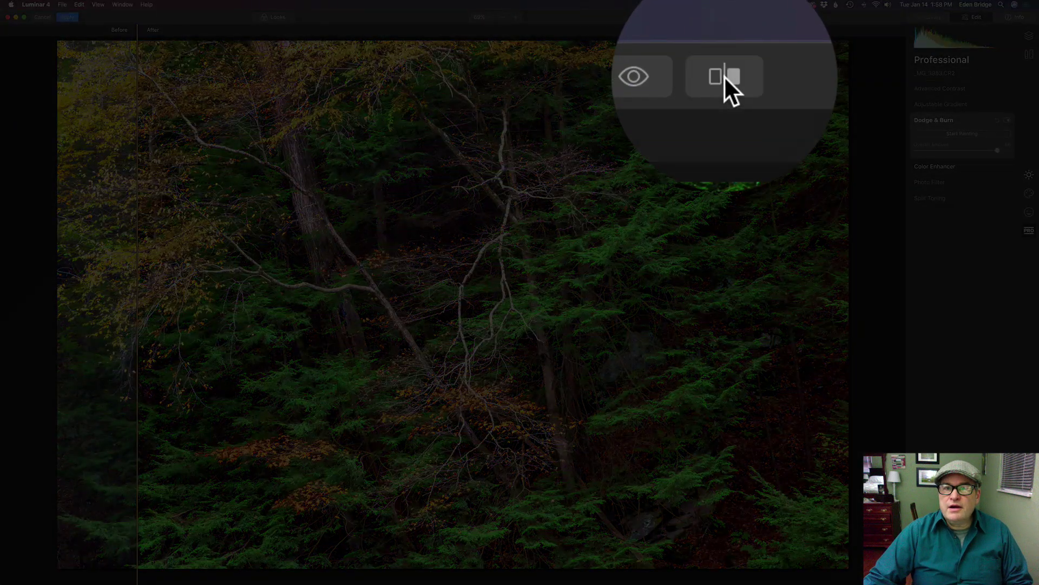
pyautogui.click(724, 16)
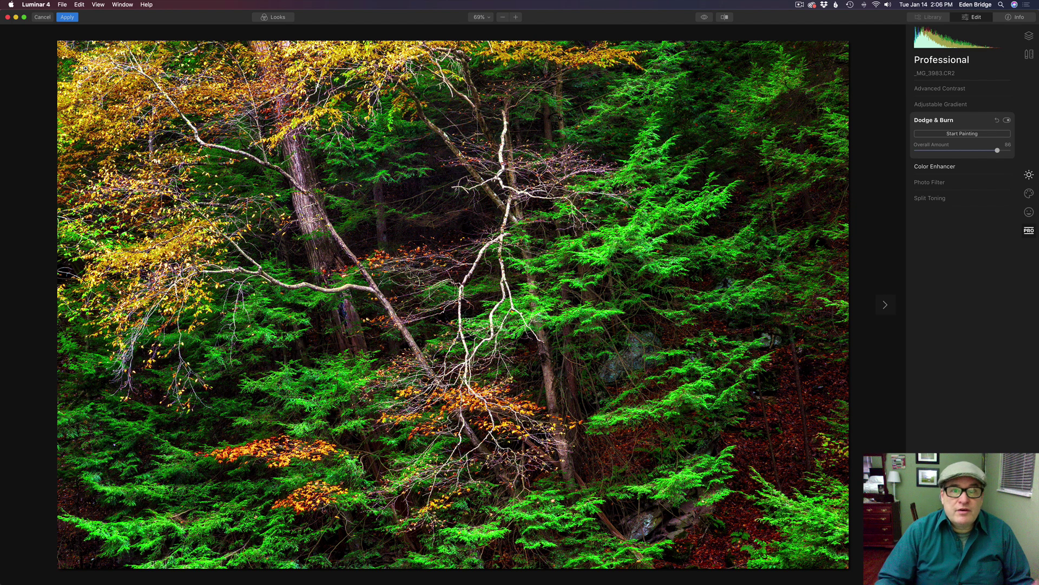
# Apply all the edits and return the photo to Photoshop.
pyautogui.click(71, 18)
pyautogui.click(67, 17)
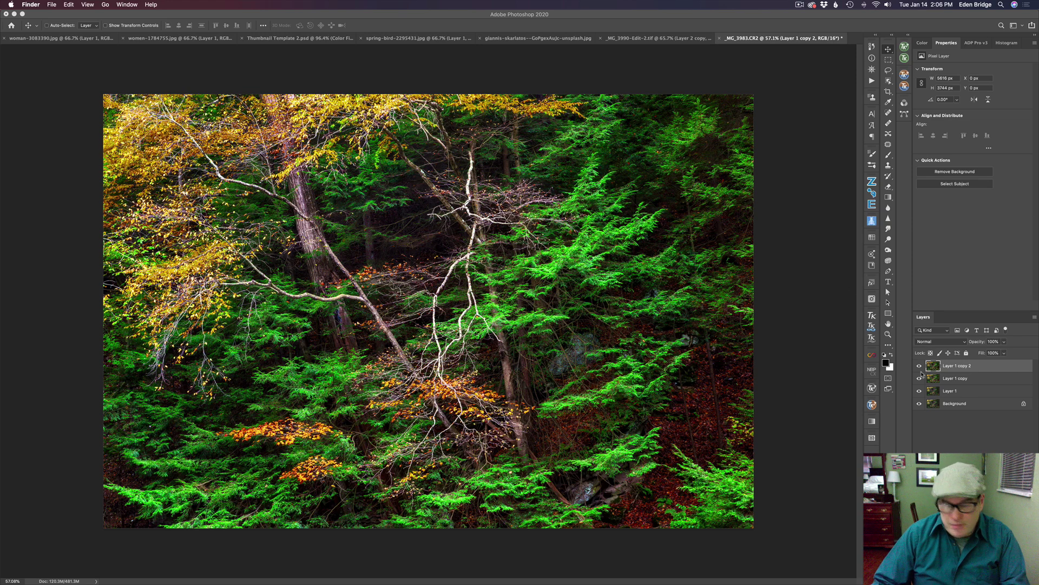
# Compare the Background layer alone with all layers shown, and view the finished photo full screen.
pyautogui.keyDown('alt'); pyautogui.click(920, 404); pyautogui.keyUp('alt')
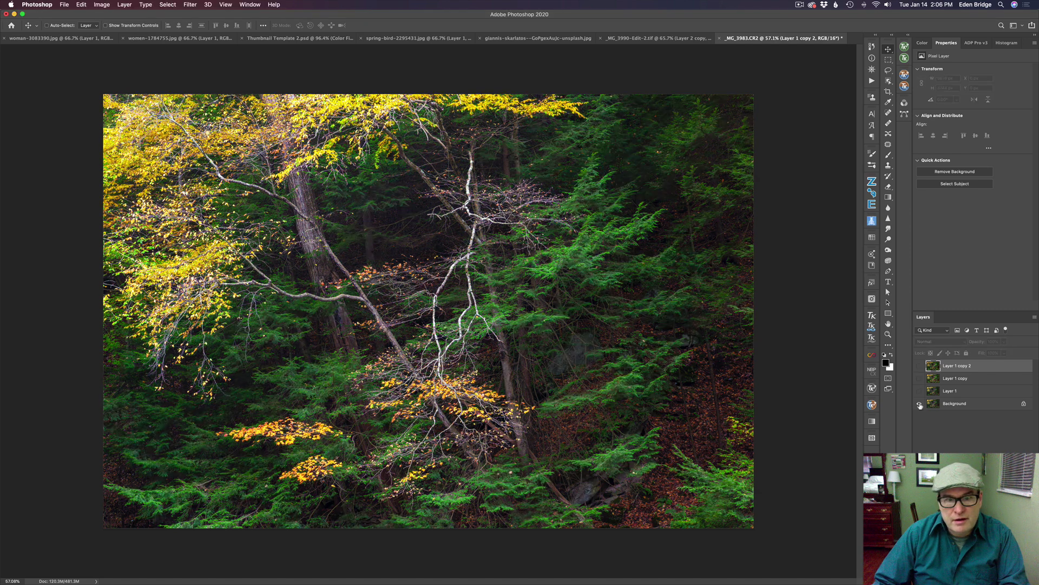
pyautogui.keyDown('alt'); pyautogui.click(920, 404); pyautogui.keyUp('alt')
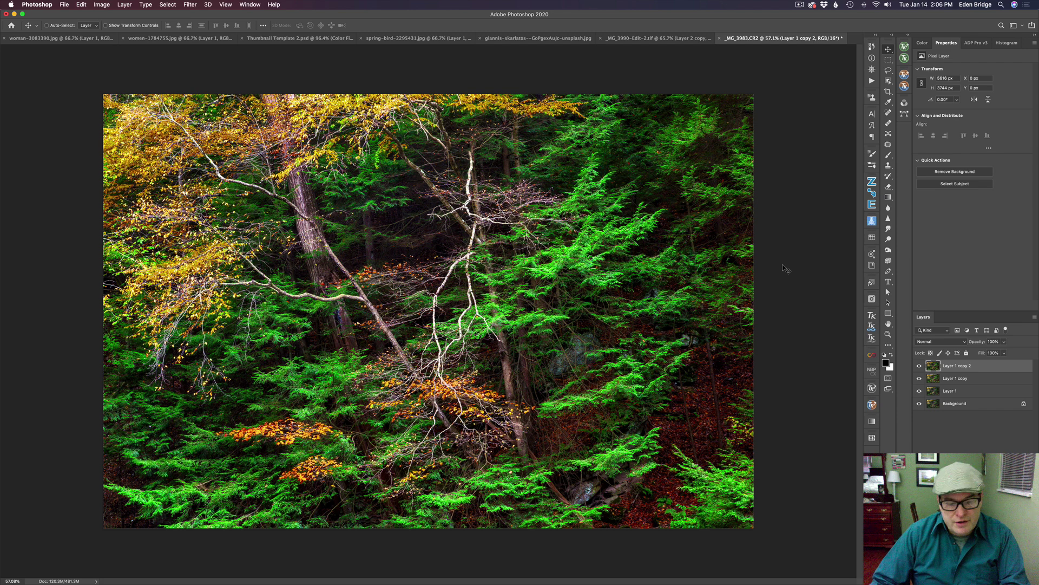
pyautogui.press('f')
pyautogui.press('f')
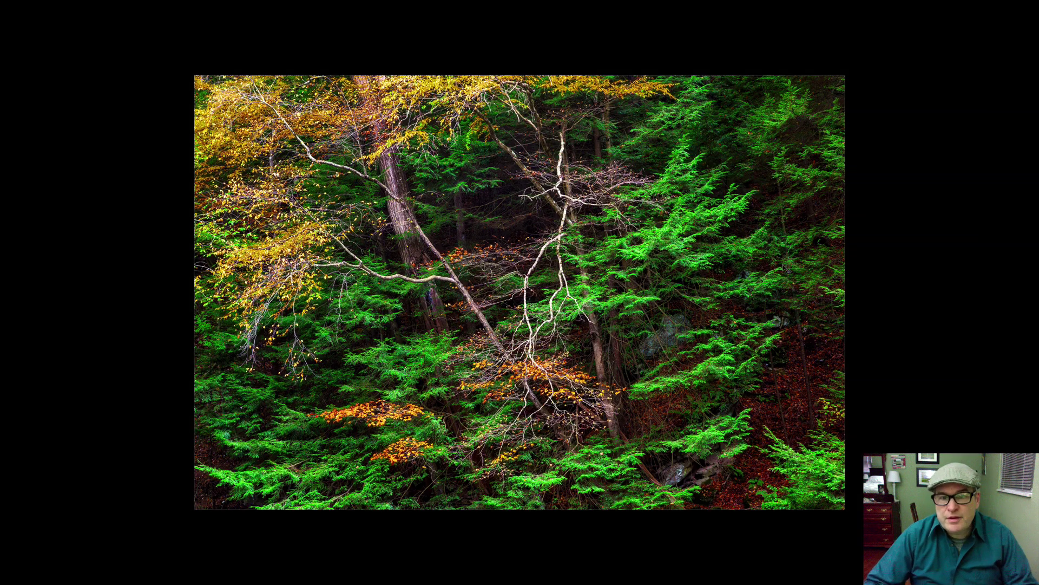